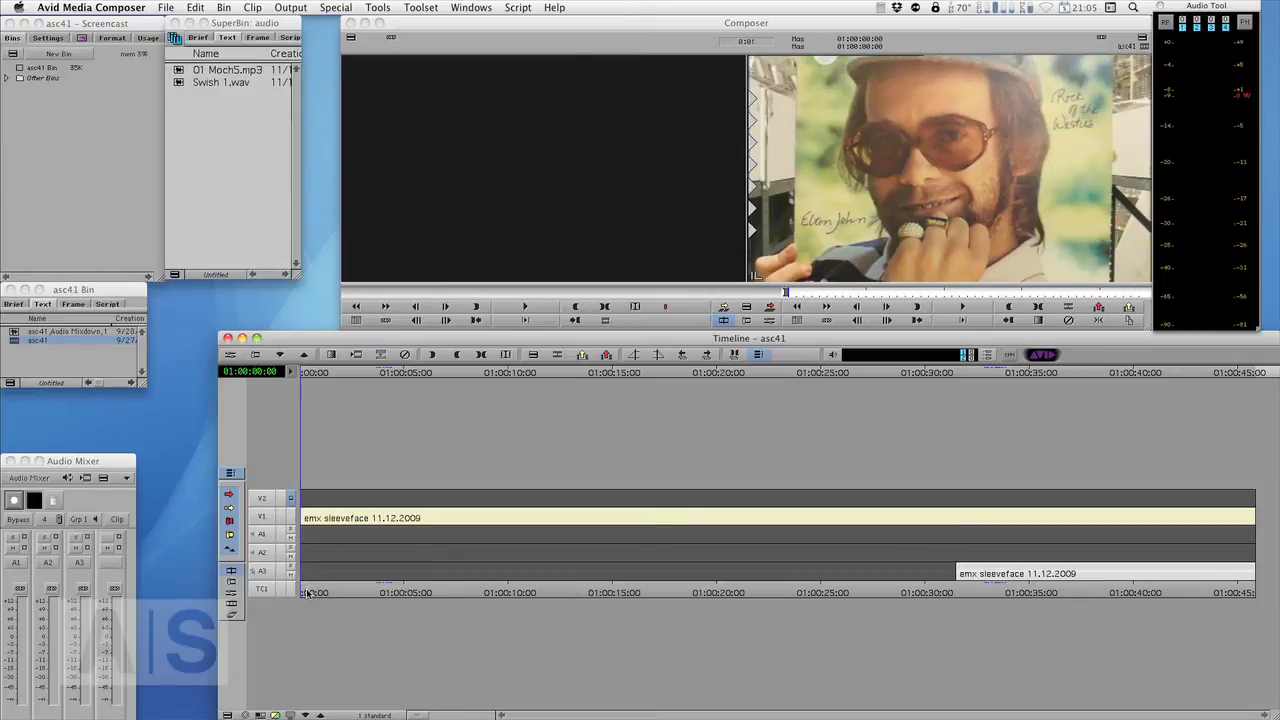
Add stereo audio track A4 from the Clip menu, then scrub back to the sequence start
mouse_move(326, 590)
left_mouse_down()
mouse_move(366, 588)
mouse_move(302, 595)
left_mouse_up()
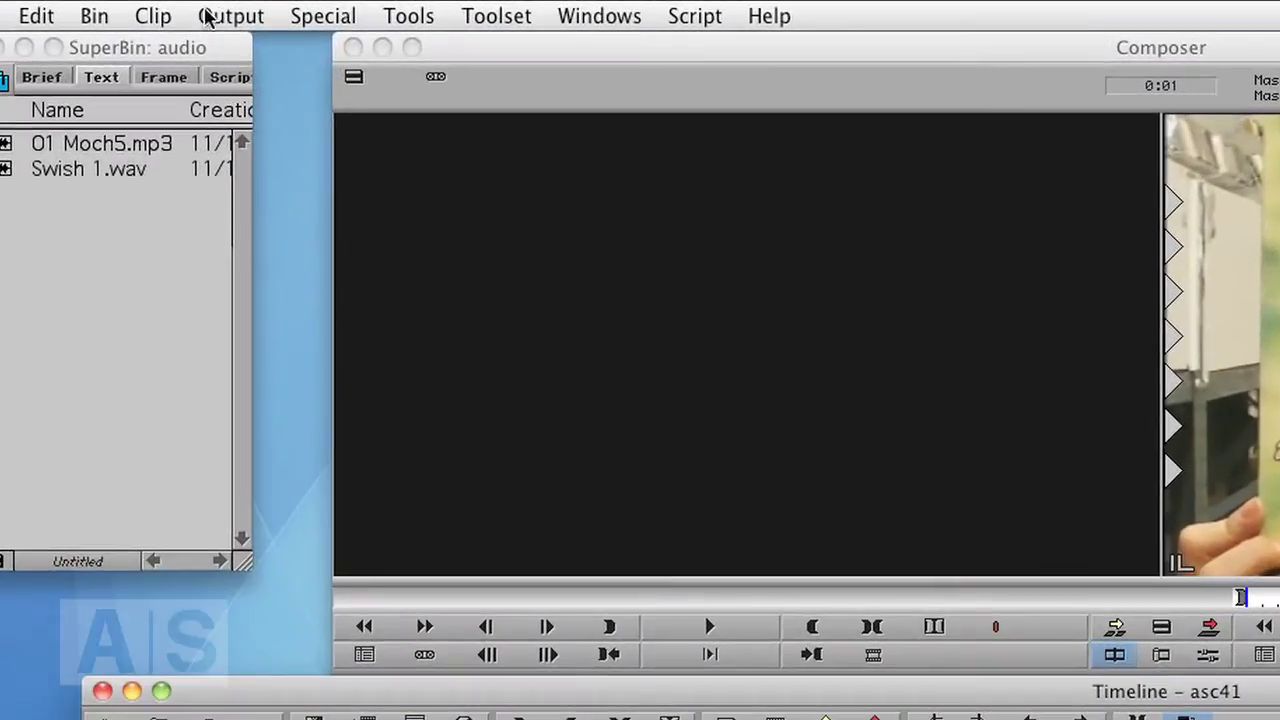
left_click(252, 7)
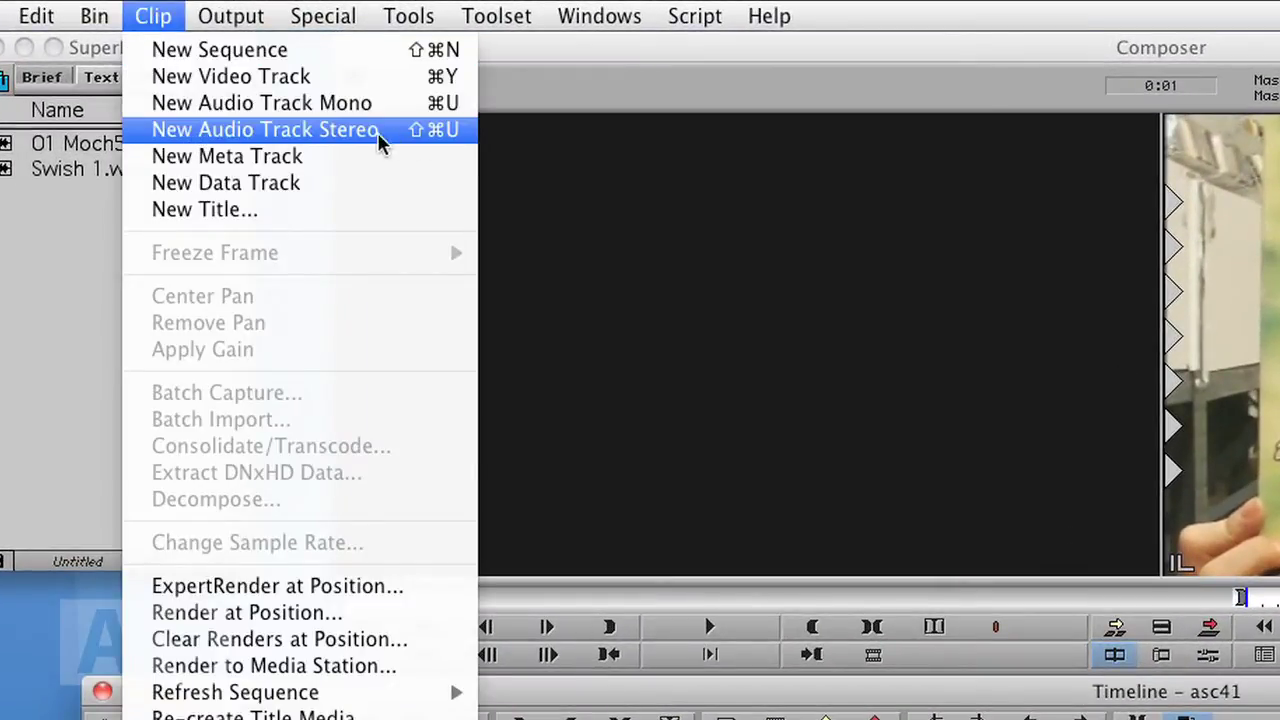
left_click(237, 128)
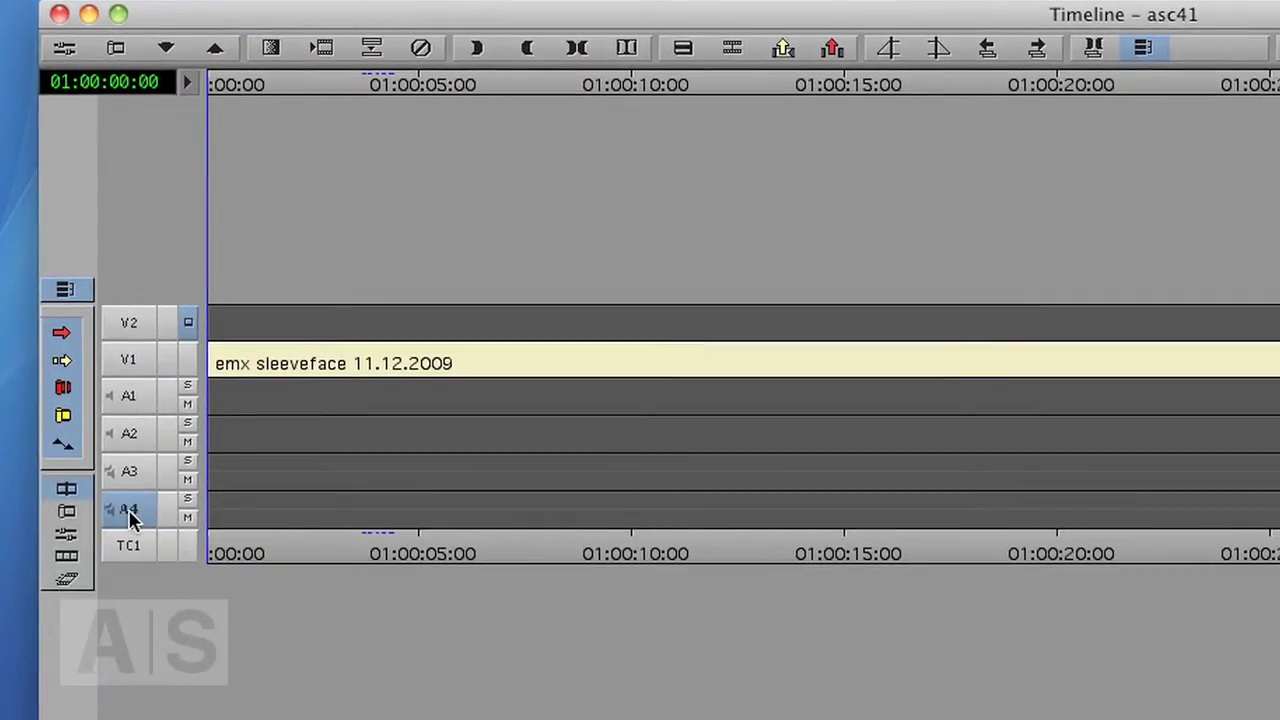
left_click_drag(240, 567, 212, 560)
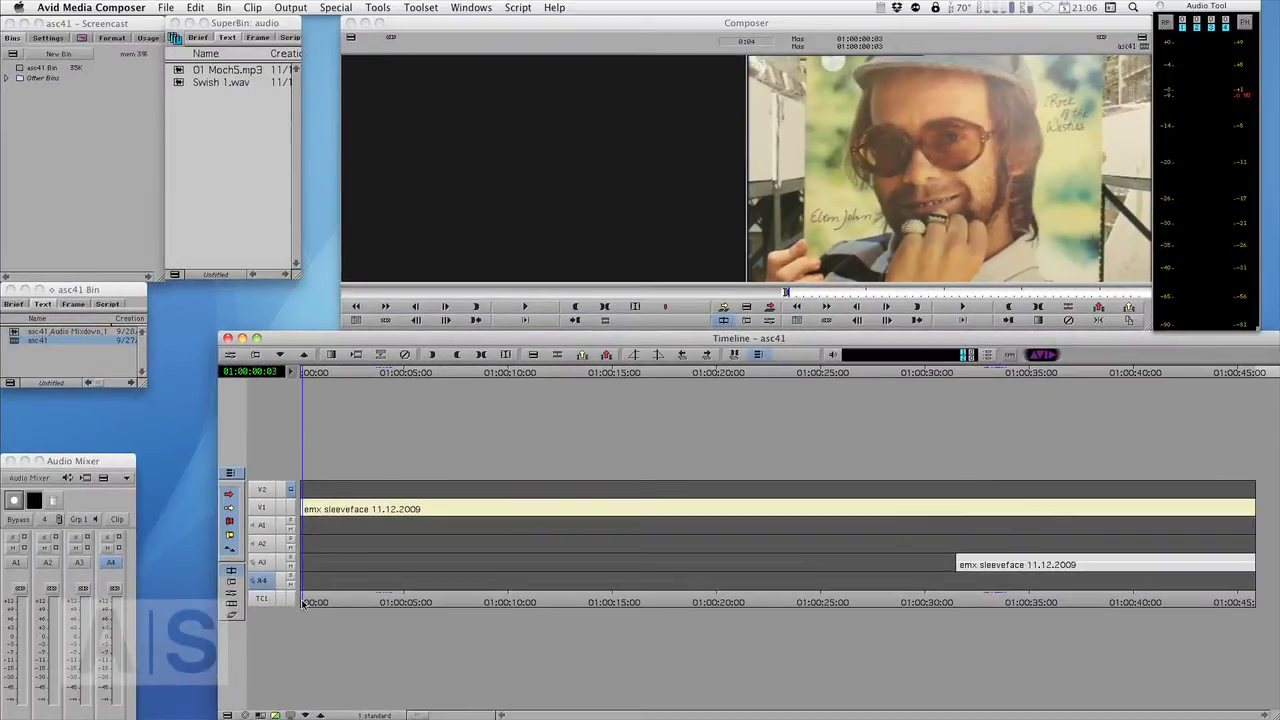
mouse_move(304, 603)
left_mouse_down()
mouse_move(334, 600)
mouse_move(307, 587)
left_mouse_up()
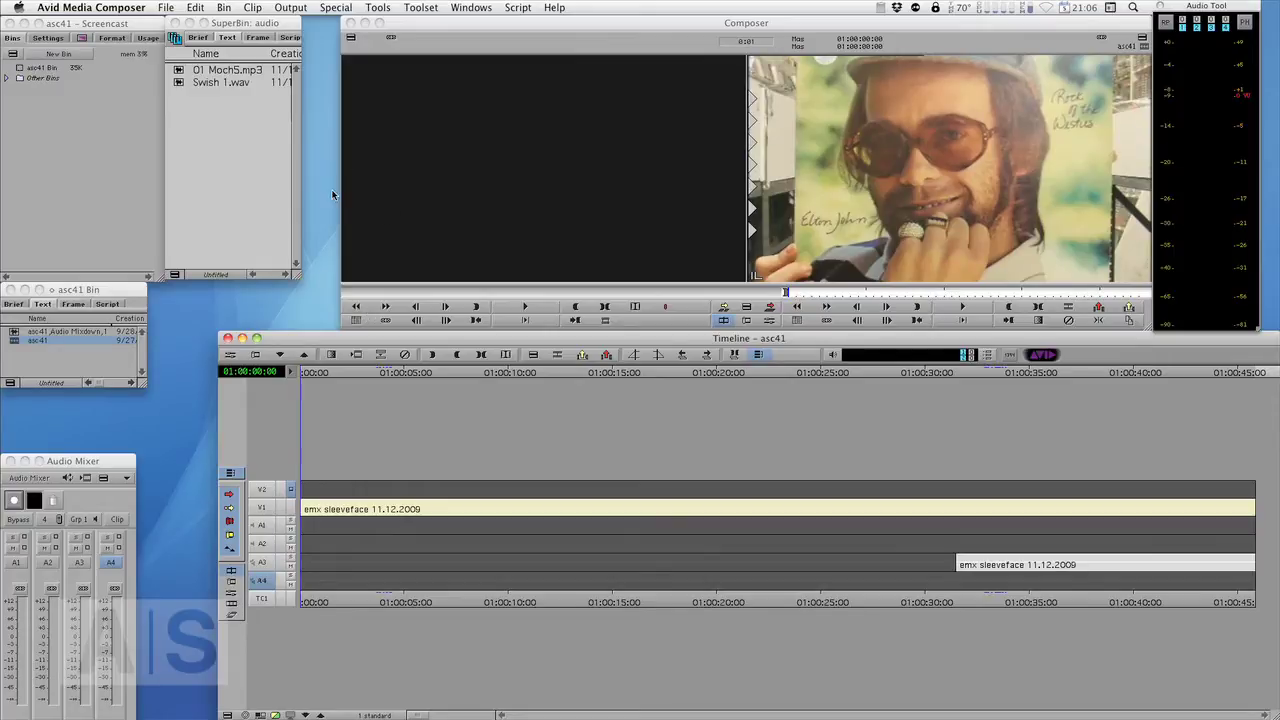
Import '08 We're All Gonna Fucking Die.m4a' from Finder's Nichts muss folder into the audio SuperBin
key("super+Tab")
key("super+Tab")
key("super+Tab")
key("super+Tab")
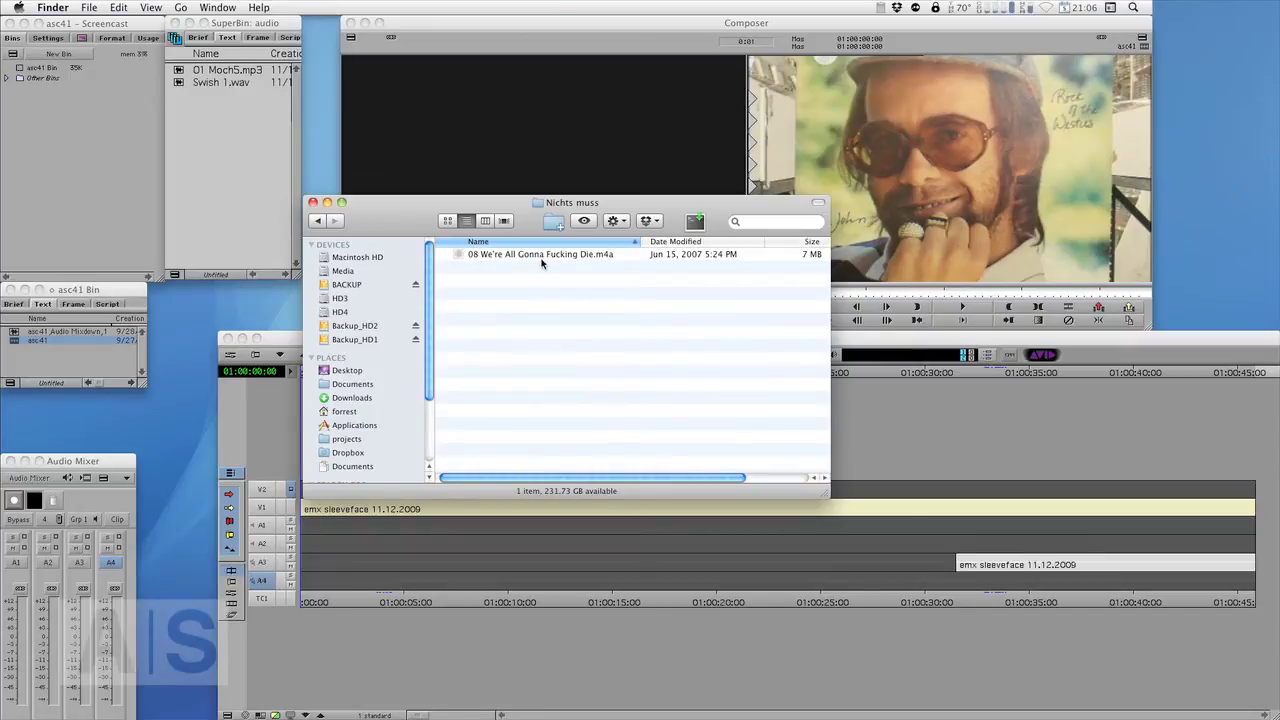
left_click_drag(556, 258, 243, 128)
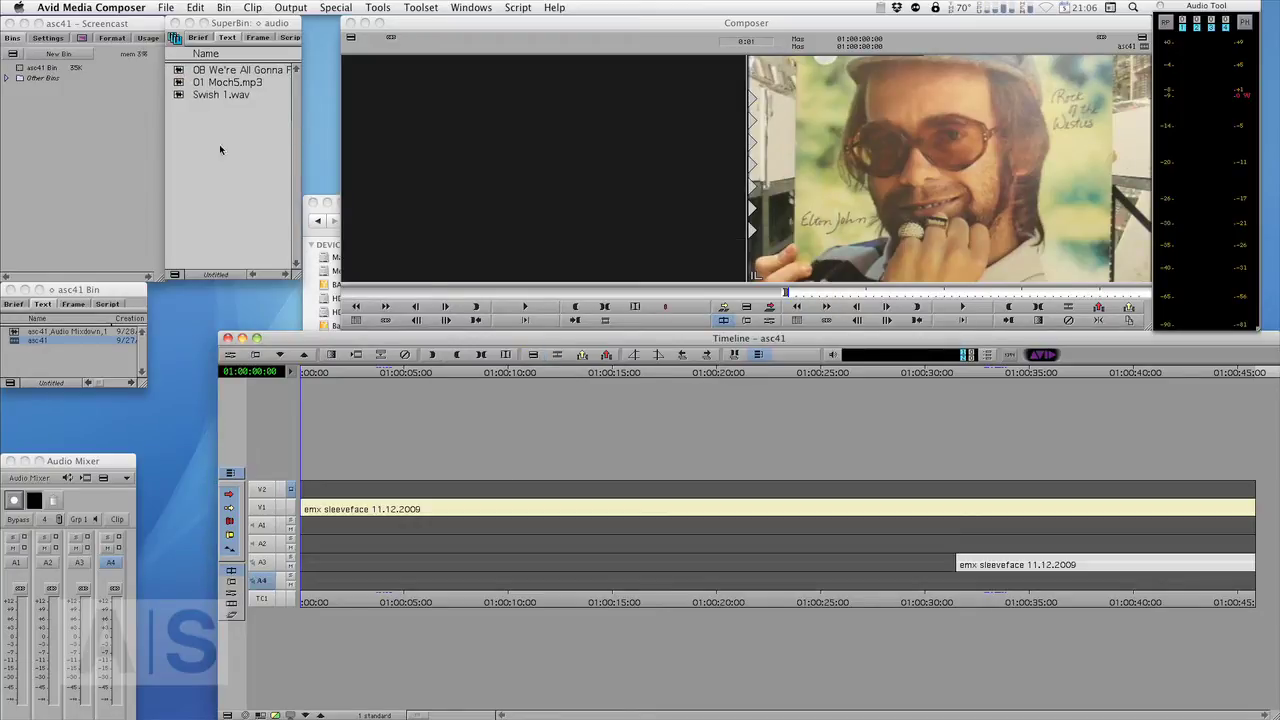
Load the 08 song into the Source monitor and play a short stretch of it
double_click(178, 72)
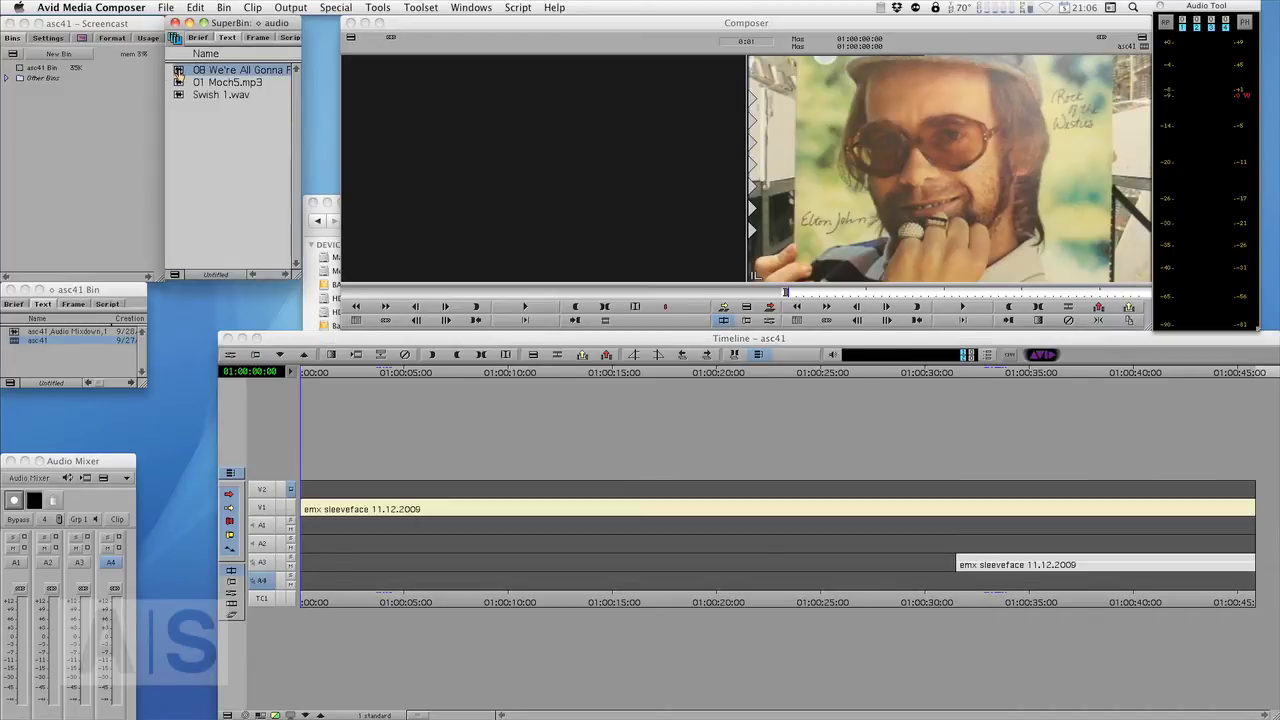
left_click(378, 292)
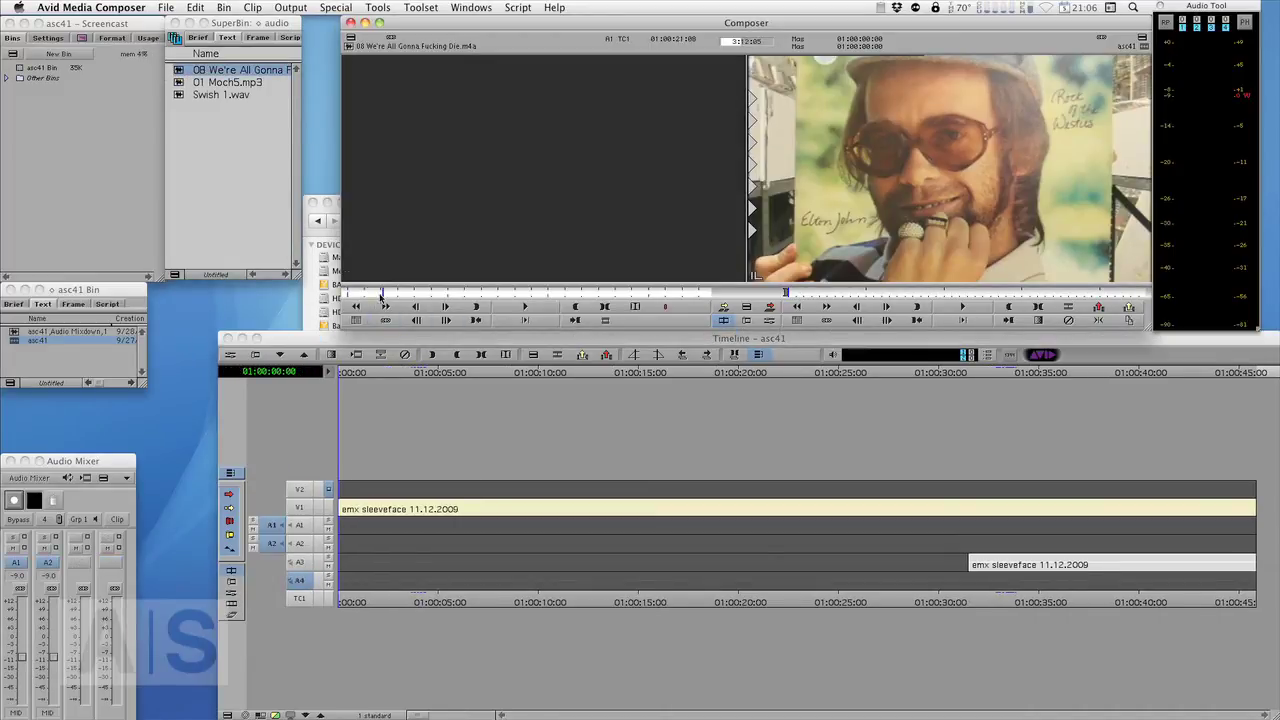
key("space")
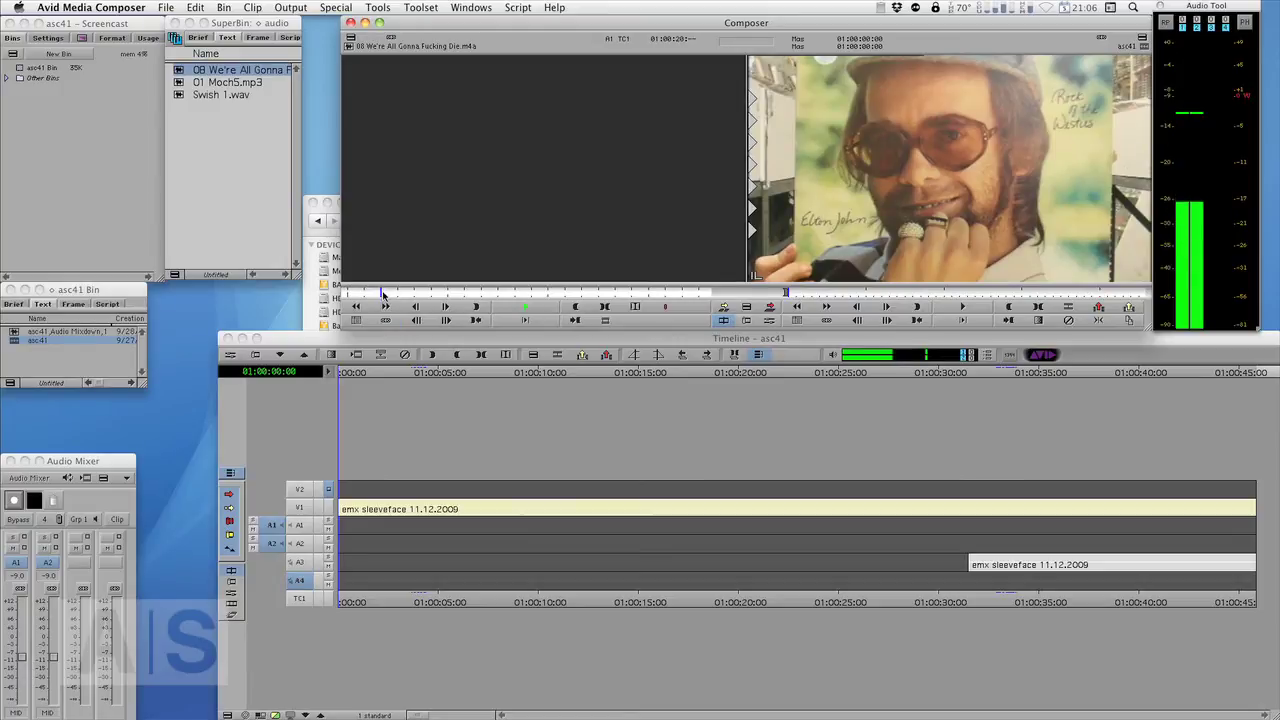
left_click(382, 293)
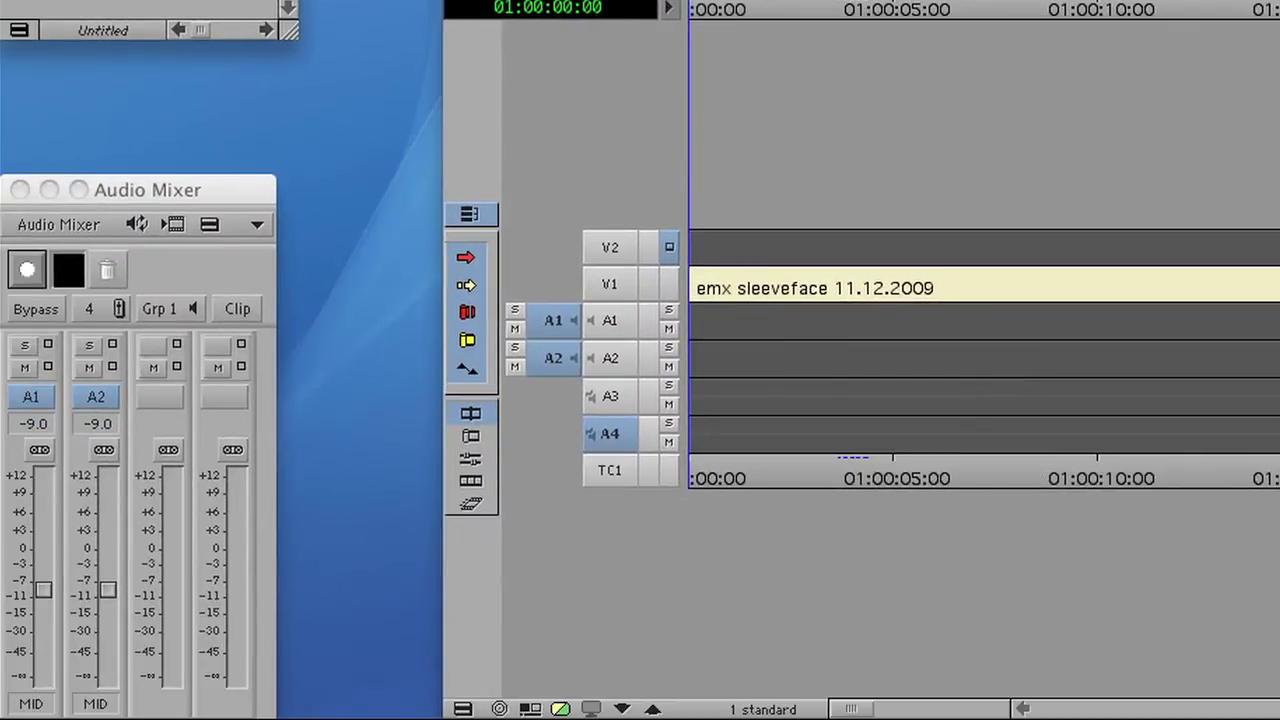
Pan source channel A1 to L100 and A2 to R100, then park at the sequence start
left_click(31, 704)
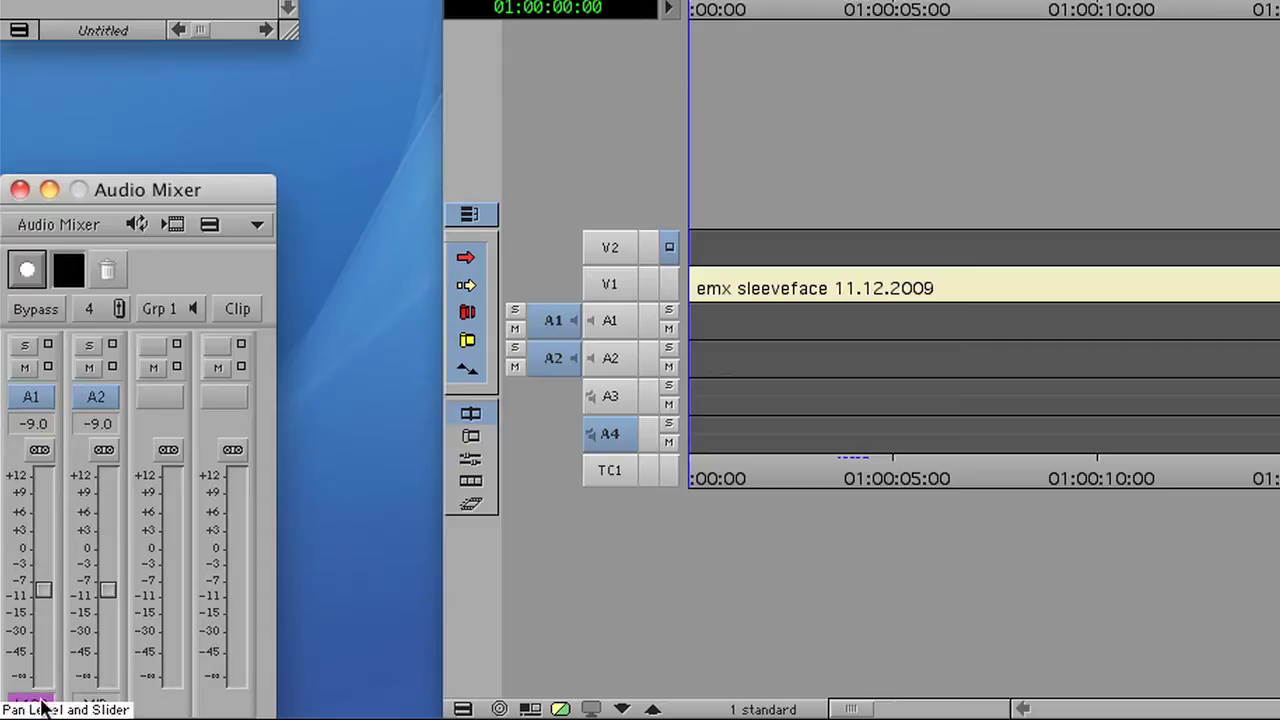
left_click_drag(165, 707, 157, 694)
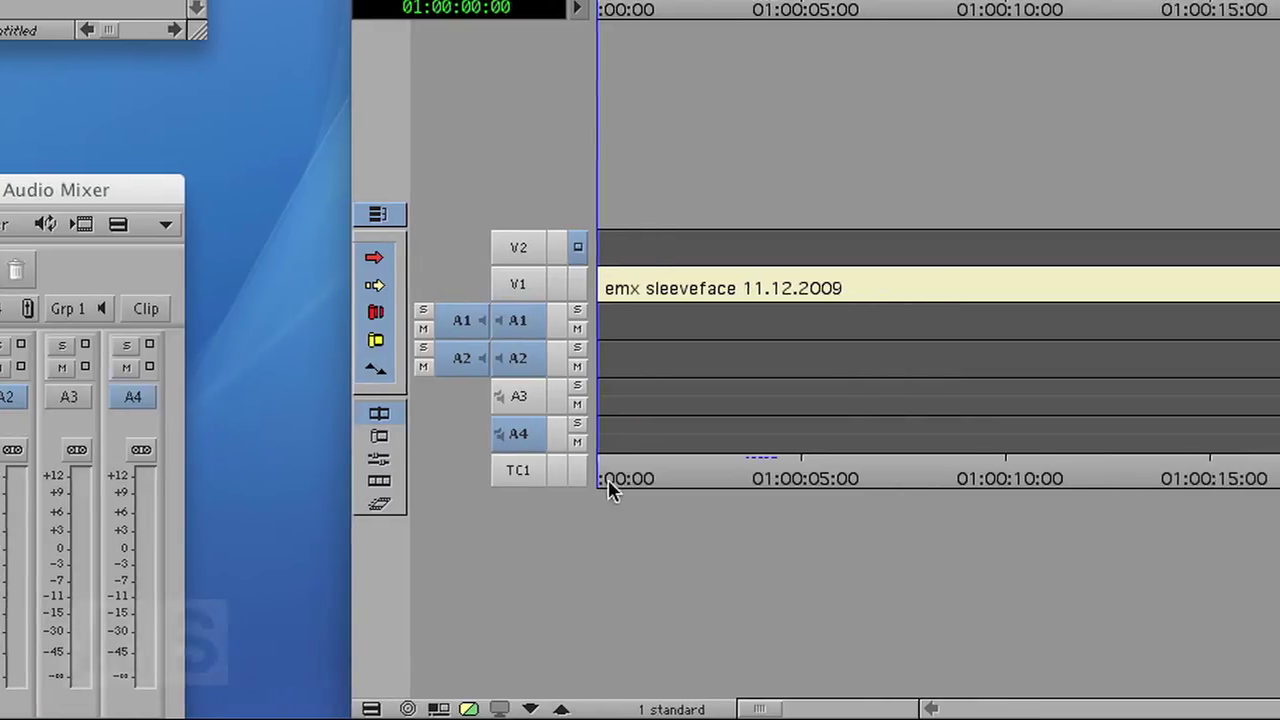
left_click(734, 477)
left_click_drag(395, 473, 311, 466)
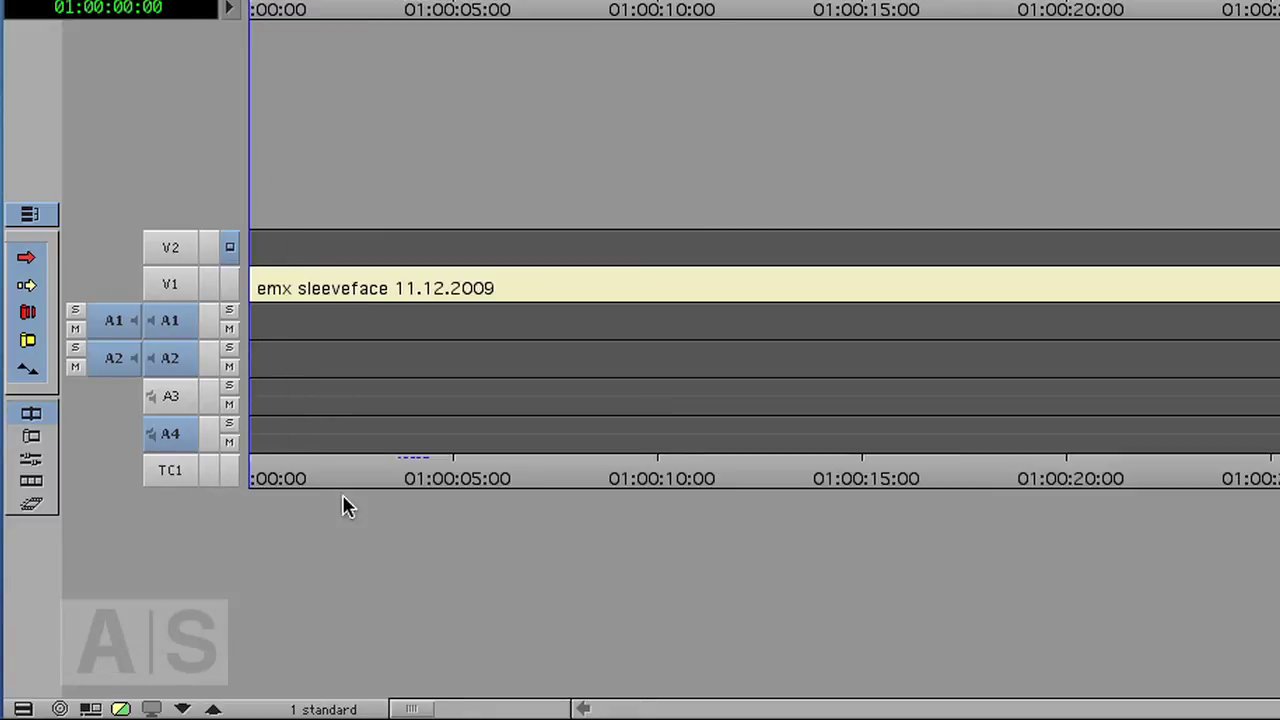
Overwrite the 08 song onto A1 and A2, scrub it around six to seven seconds, return to start
key("v")
left_click(520, 462)
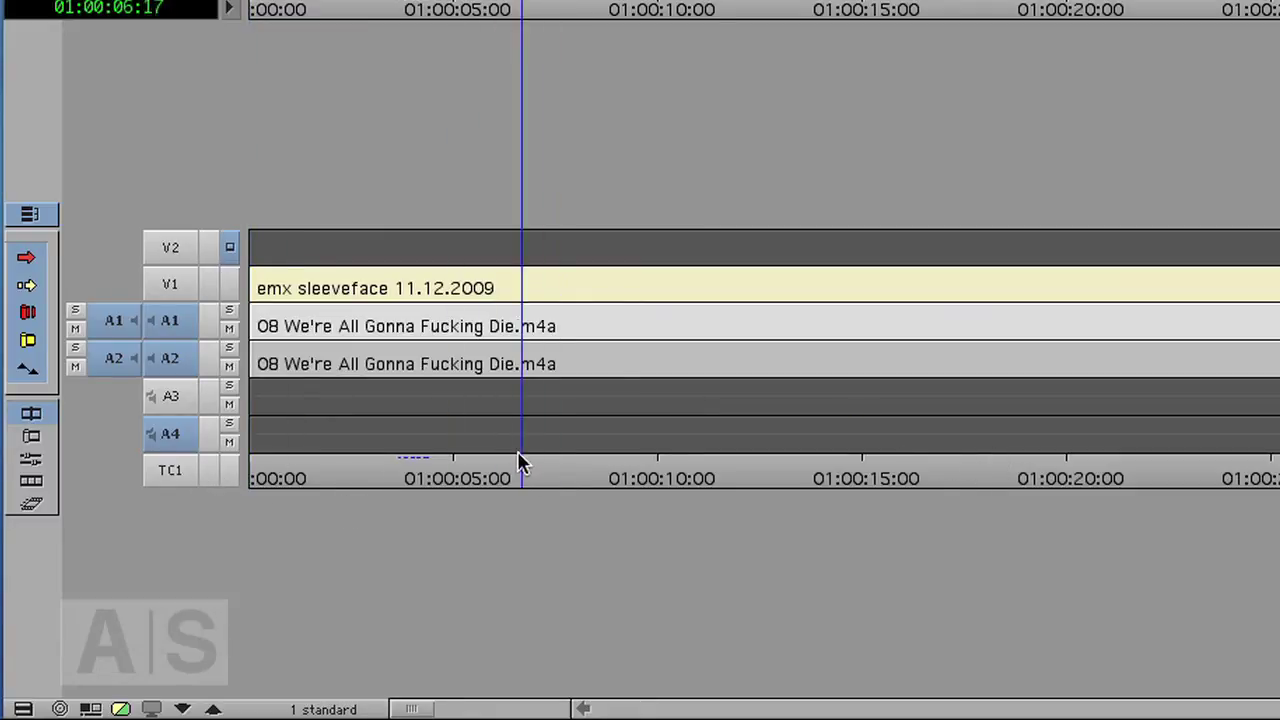
left_click_drag(520, 462, 560, 460)
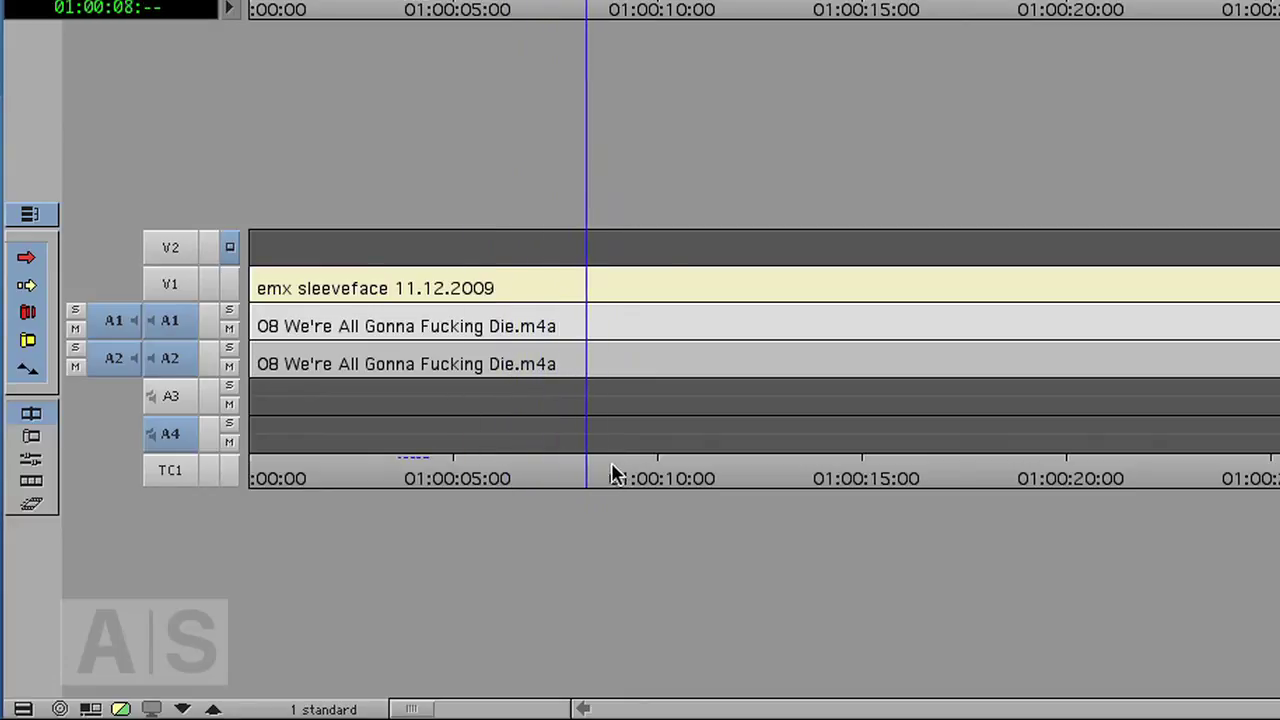
left_click_drag(600, 463, 680, 464)
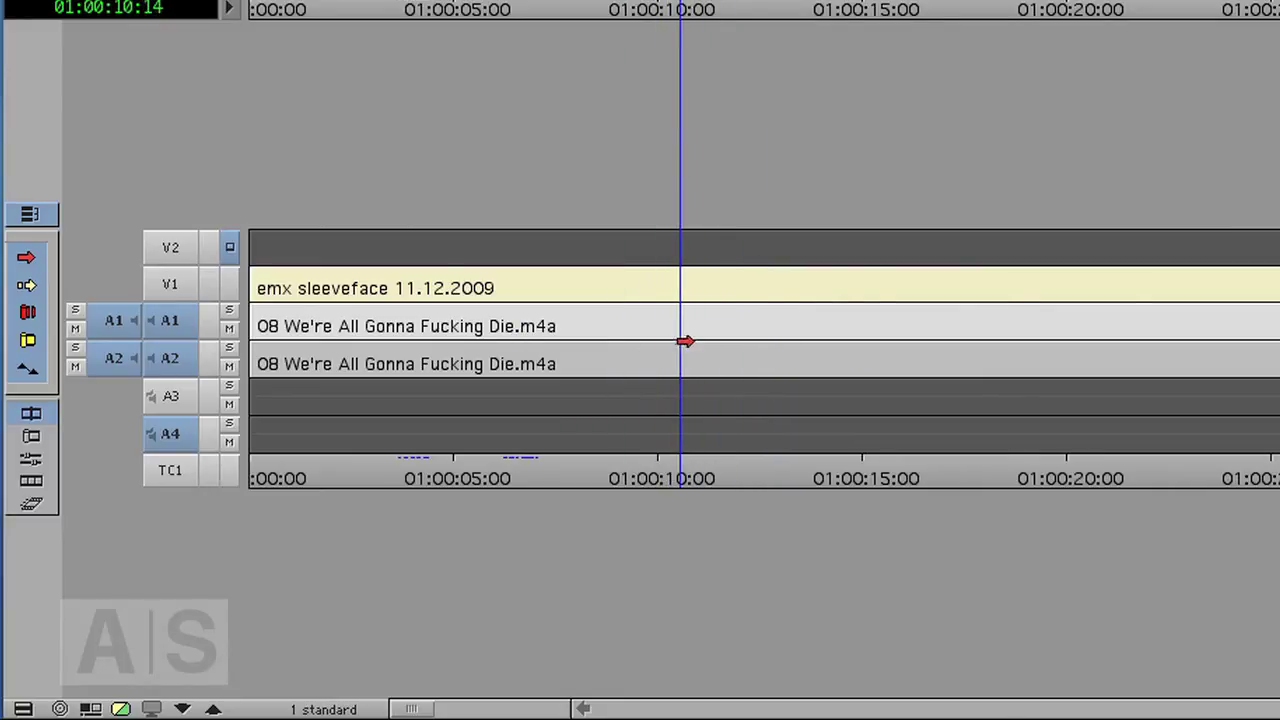
right_click(684, 341)
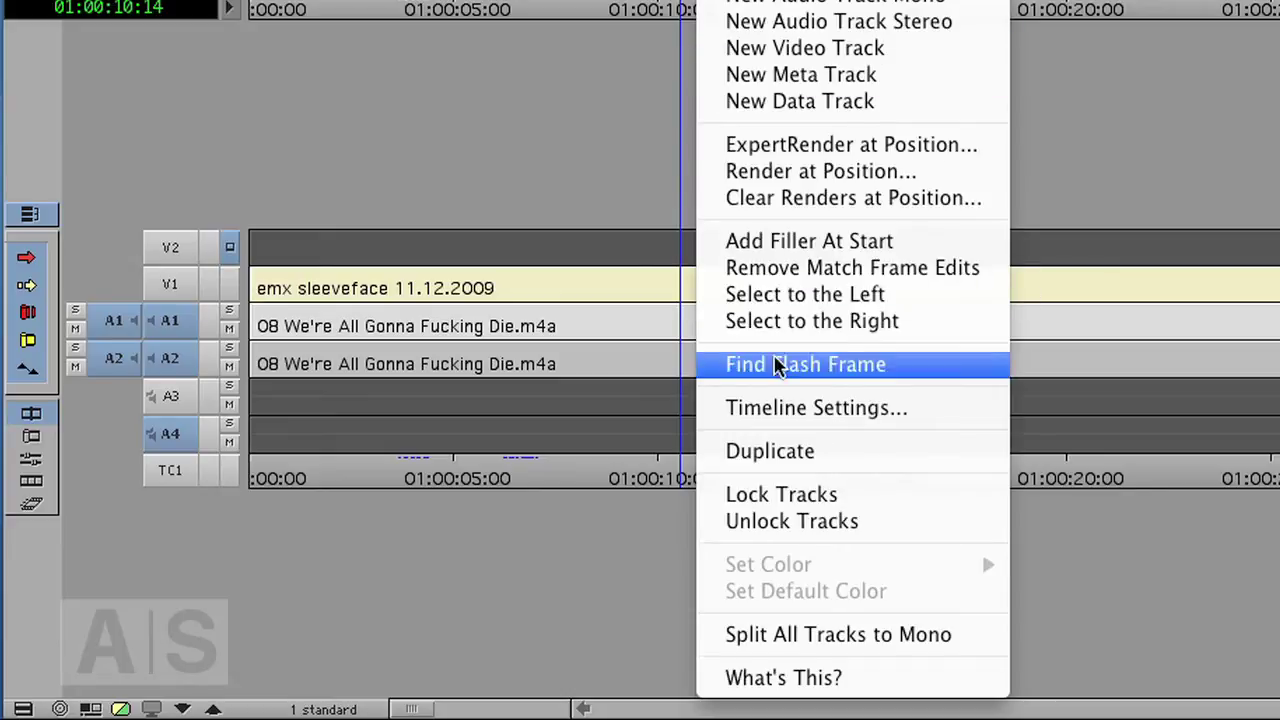
left_click(637, 480)
left_click_drag(637, 470, 250, 460)
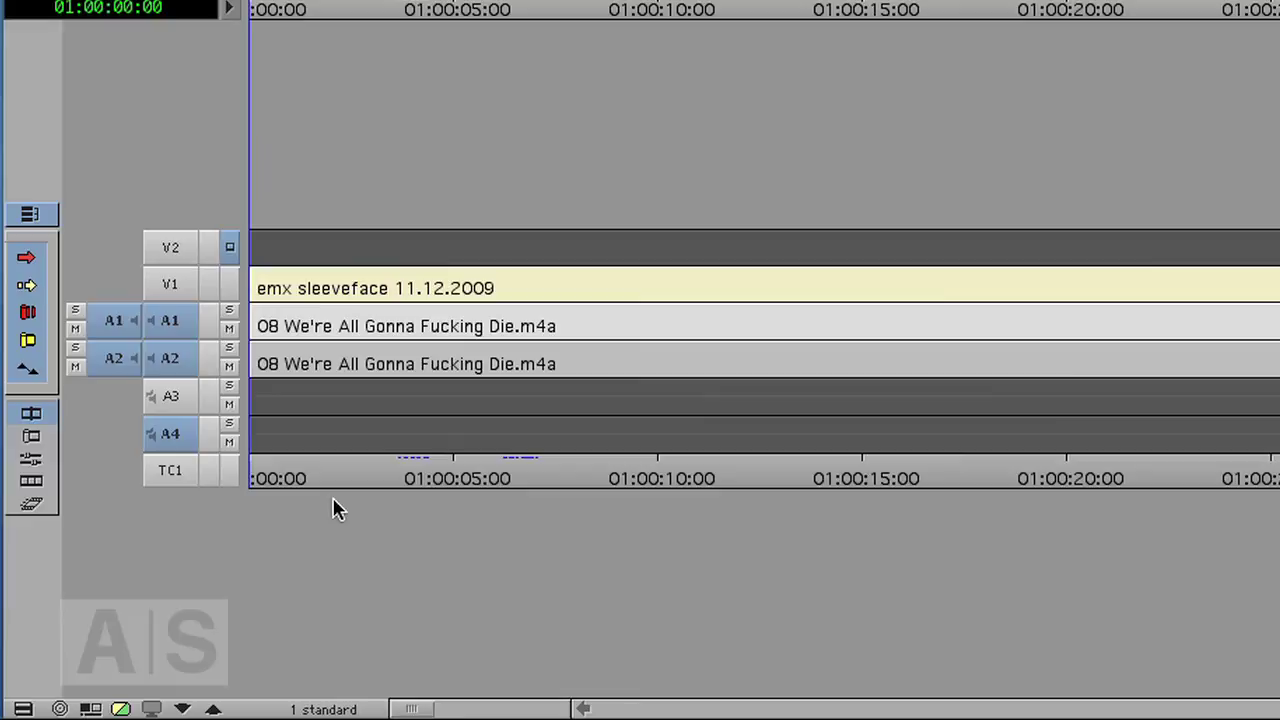
Deselect A4, select the A1/A2 music, and create a Stereo Audio Mixdown, then scrub it
key("0")
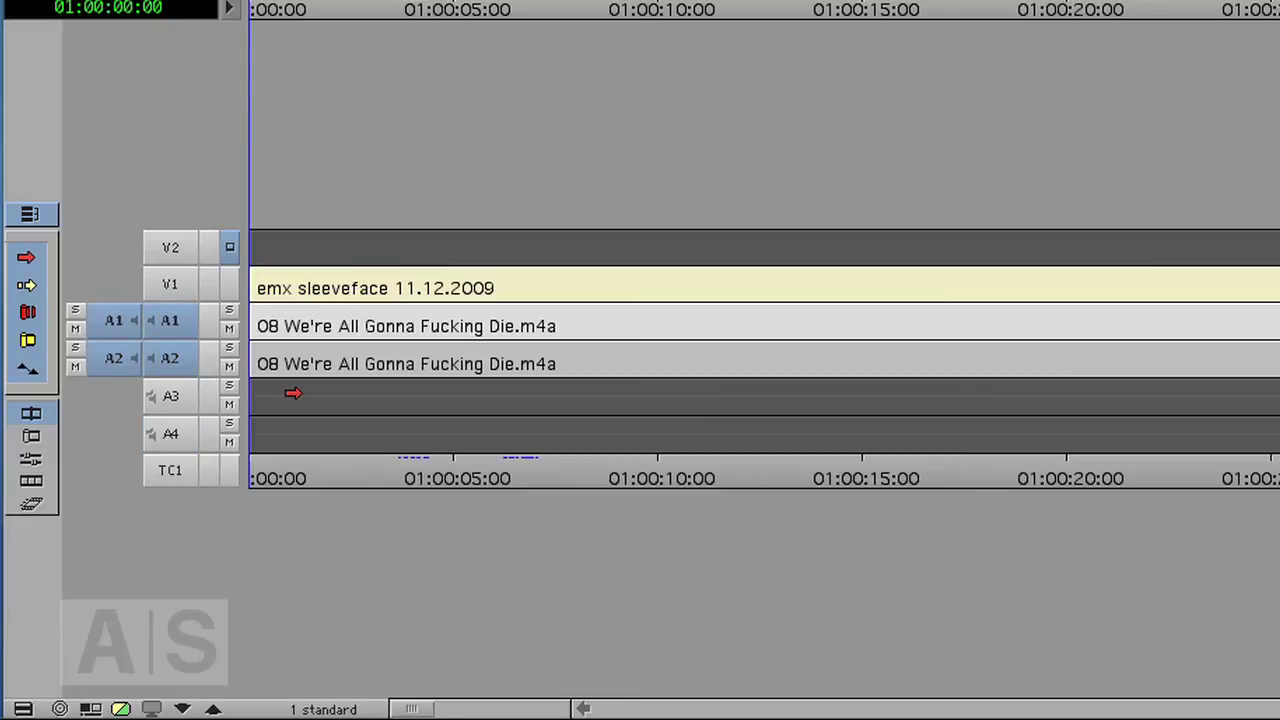
key("ctrl+a")
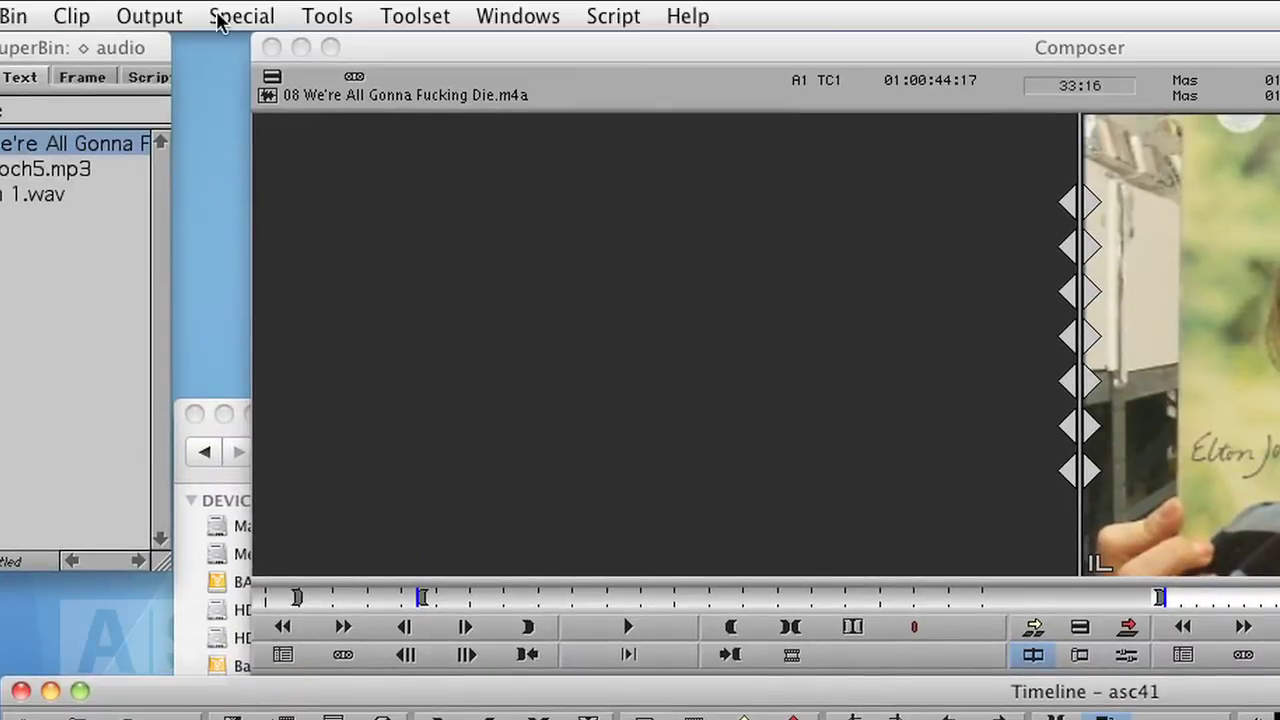
left_click(237, 14)
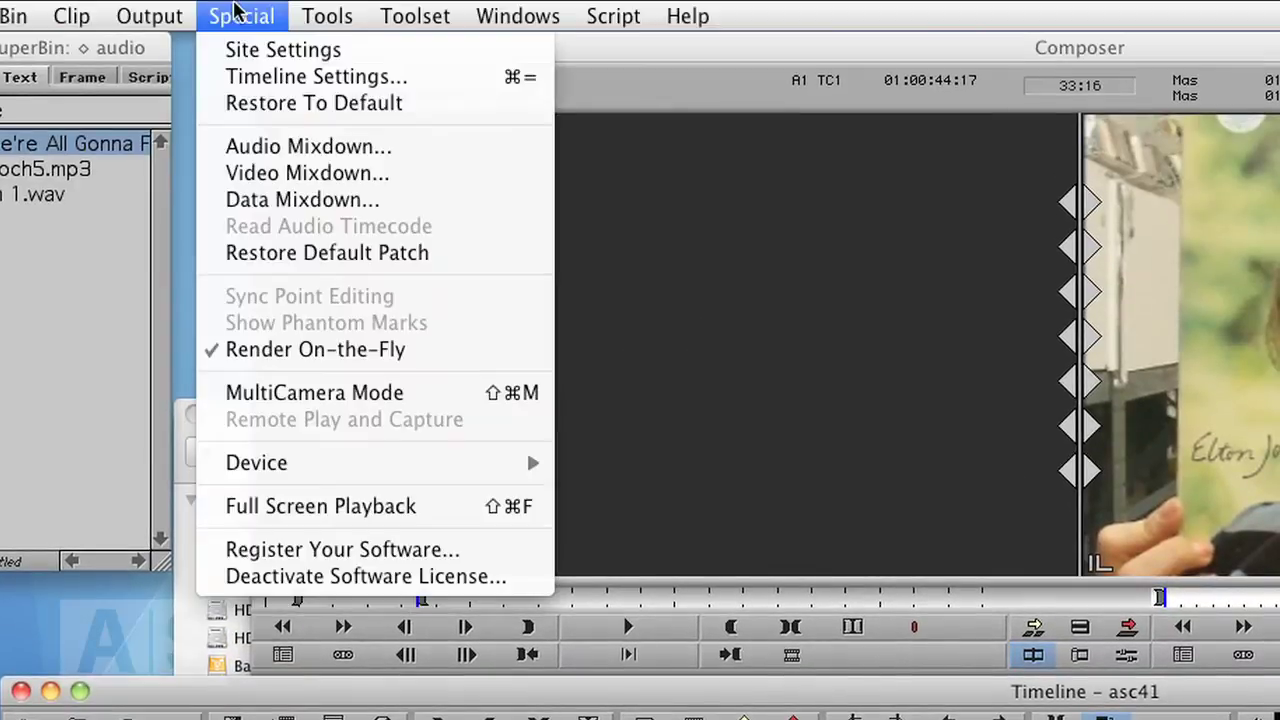
left_click(297, 145)
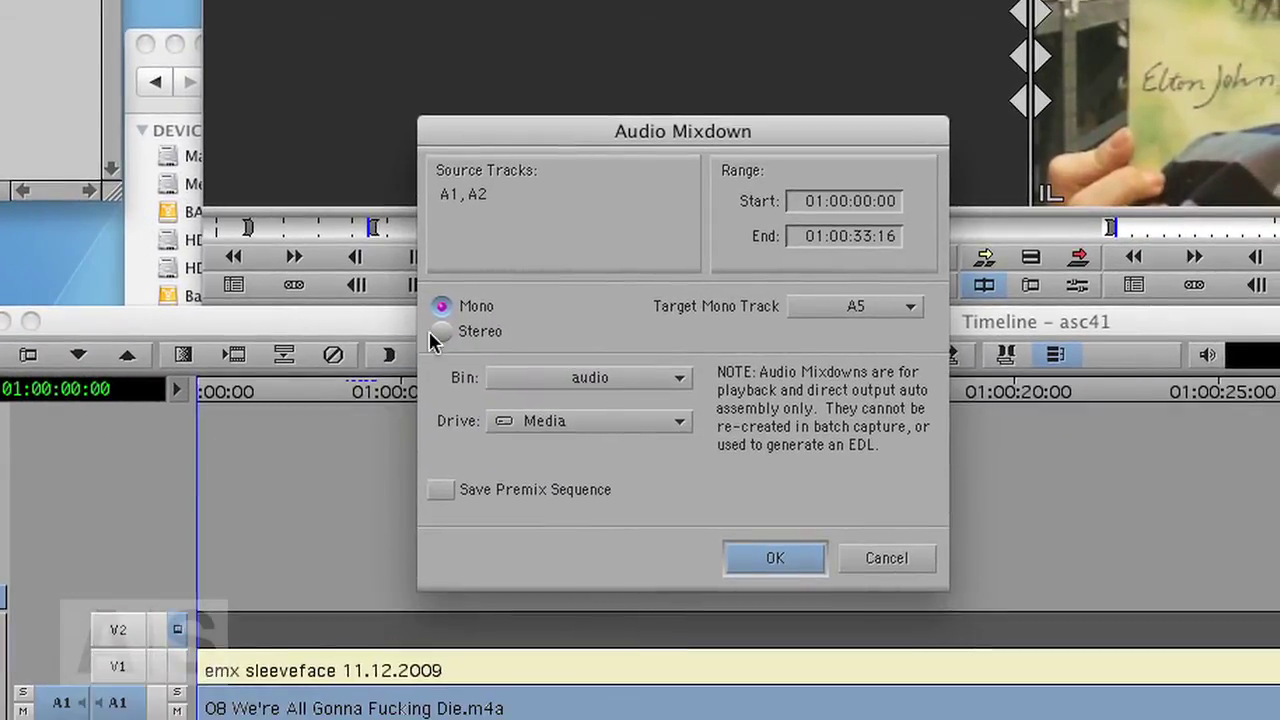
left_click(447, 377)
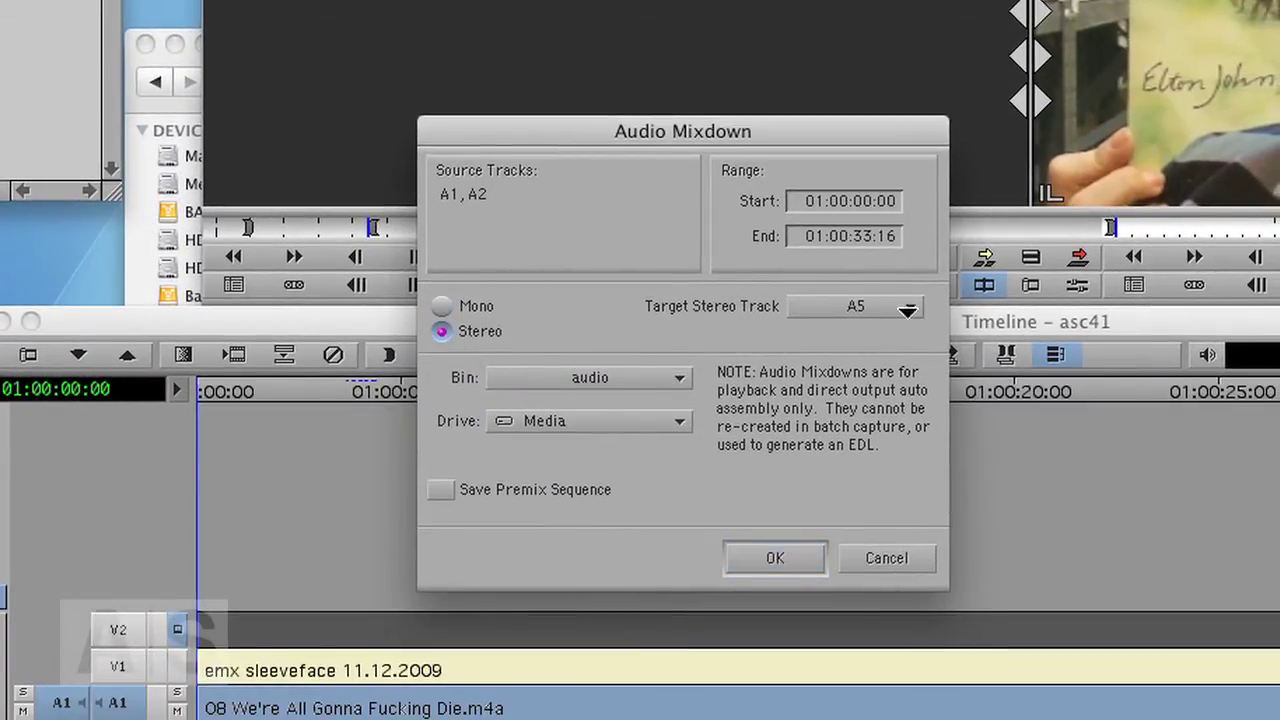
left_click(768, 560)
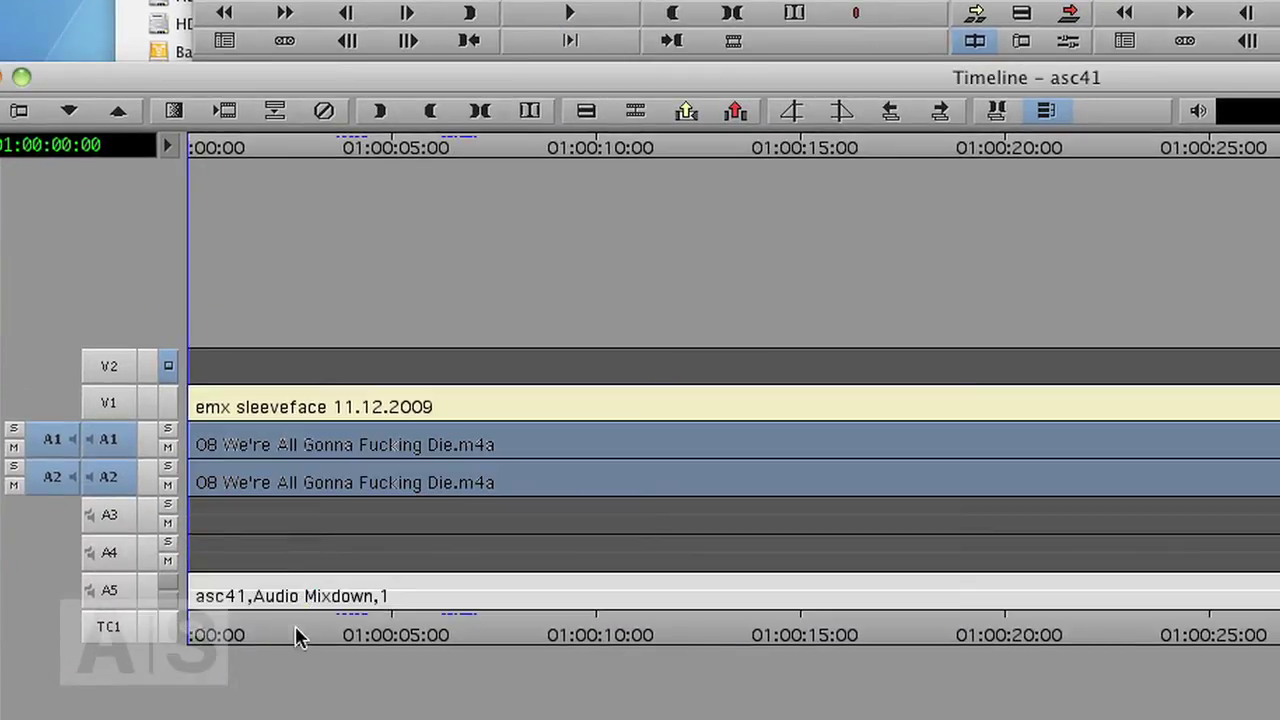
left_click_drag(250, 635, 383, 628)
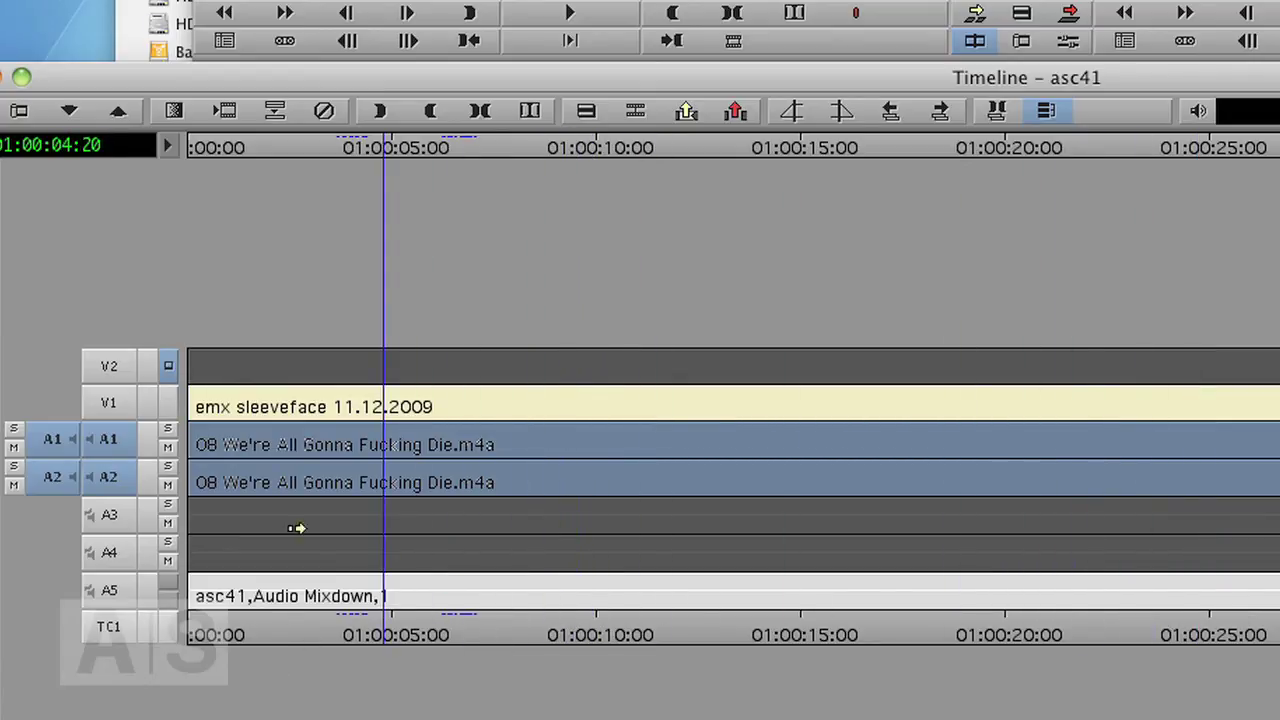
left_click_drag(355, 630, 283, 630)
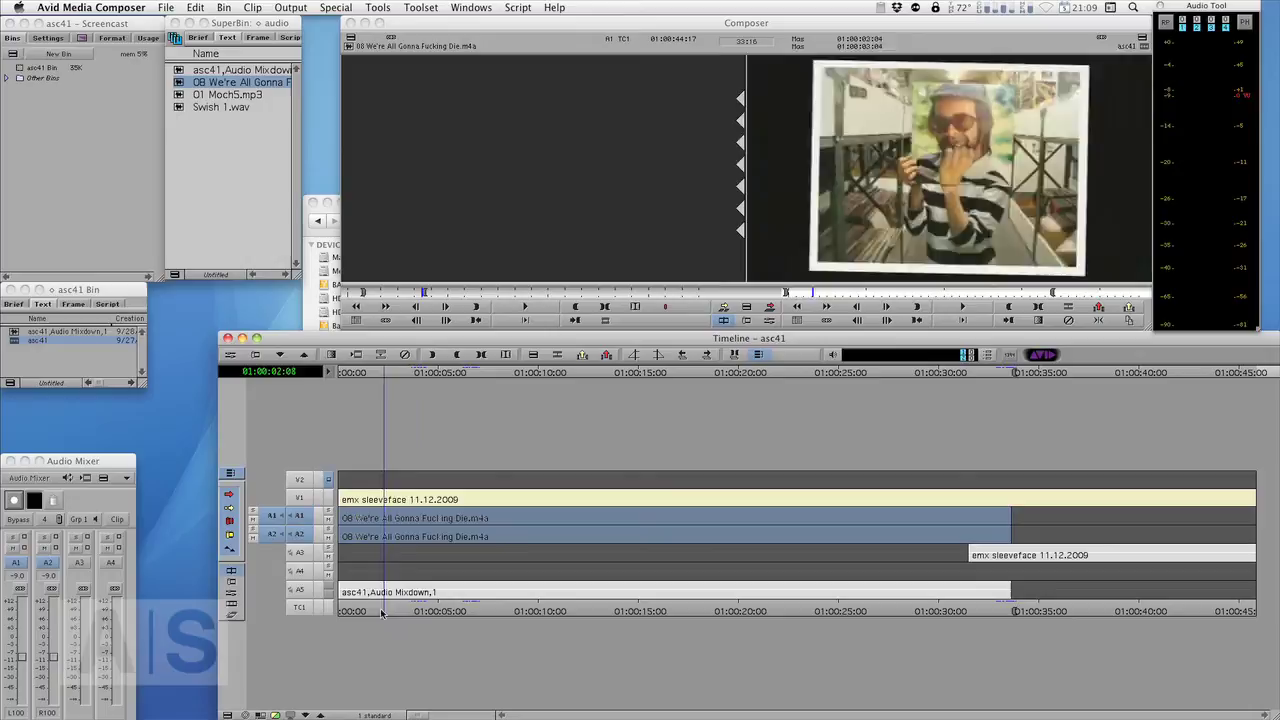
Undo the mixdown and the A1/A2 music edit, then return the playhead to the sequence start
left_click_drag(280, 635, 345, 635)
left_click_drag(414, 612, 392, 612)
key("super+z")
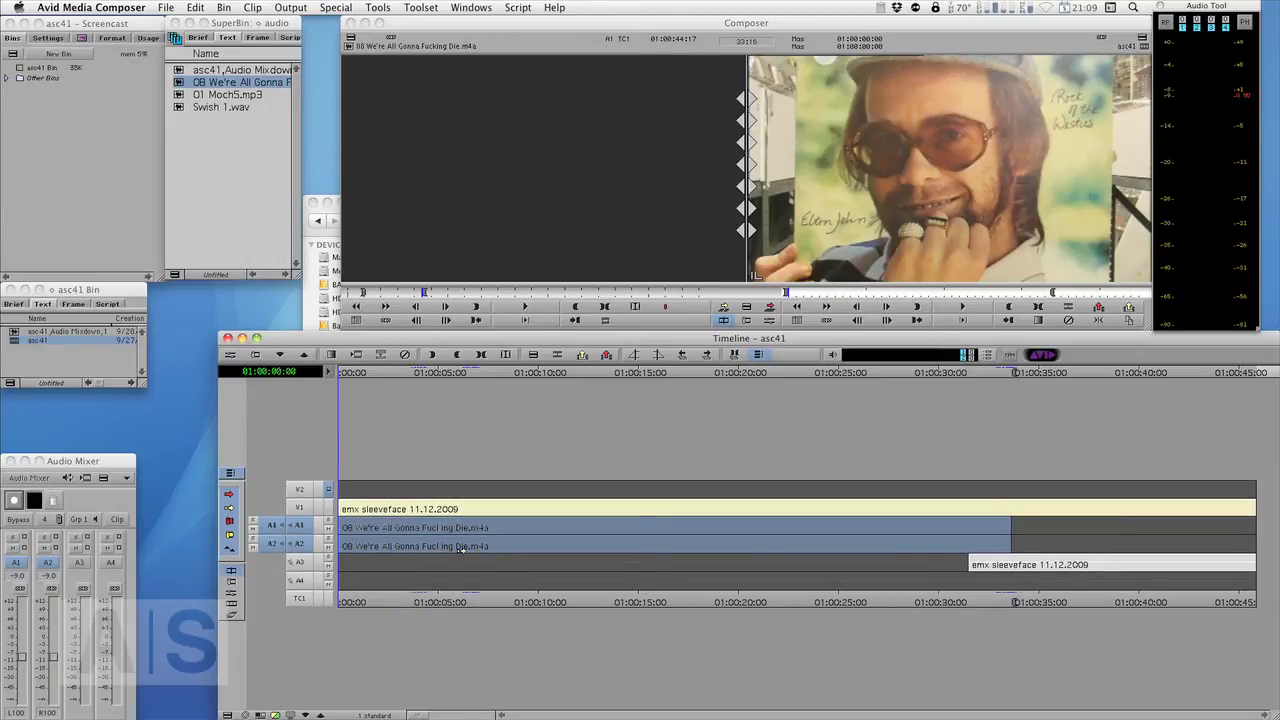
key("super+z")
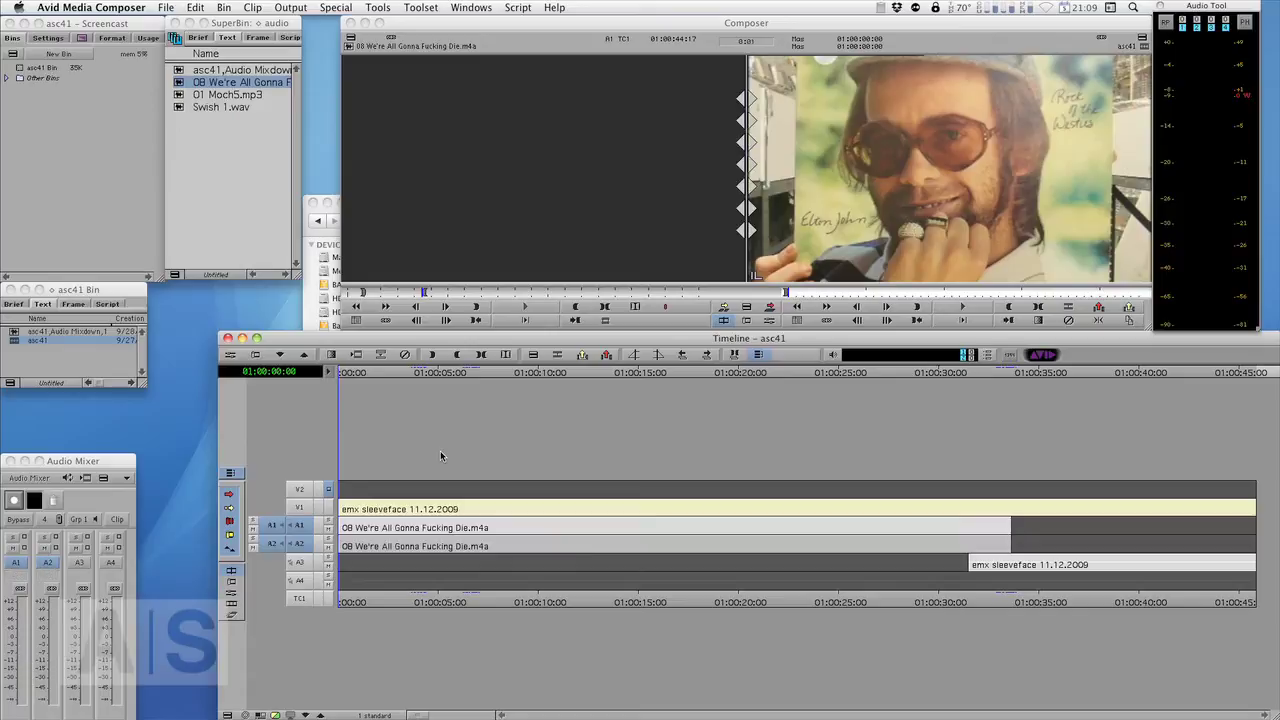
key("super+z")
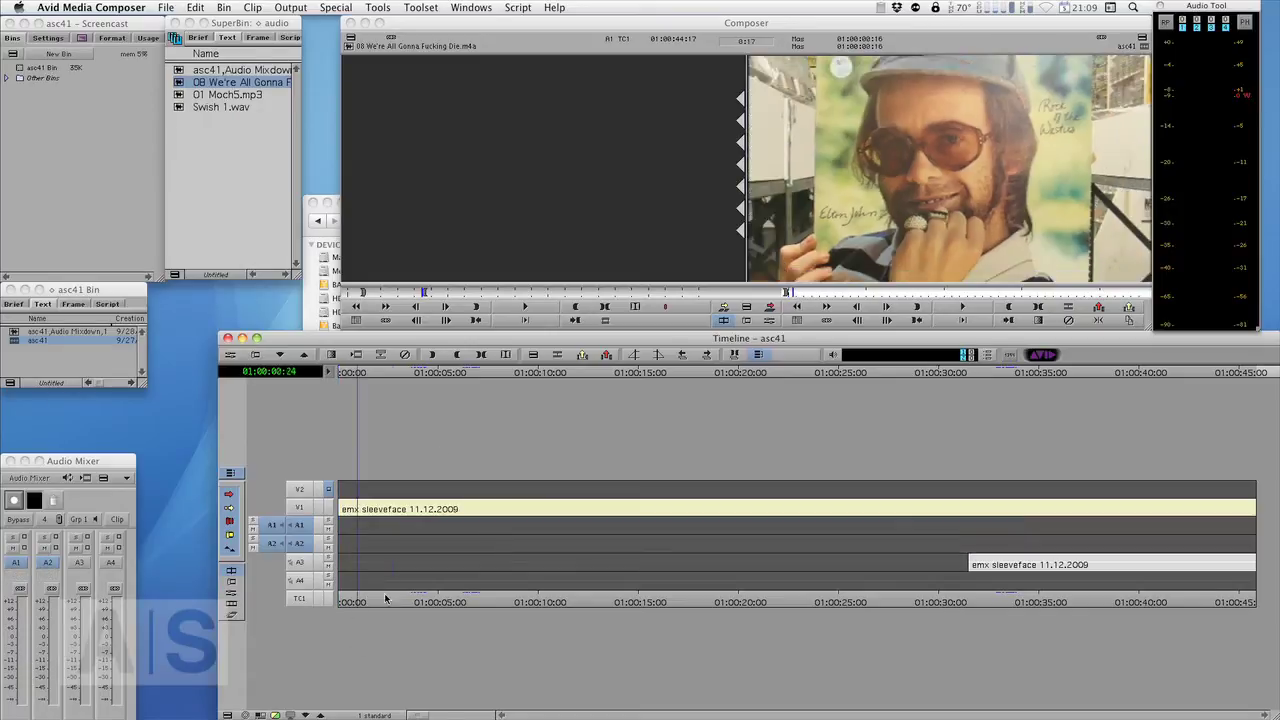
key("Home")
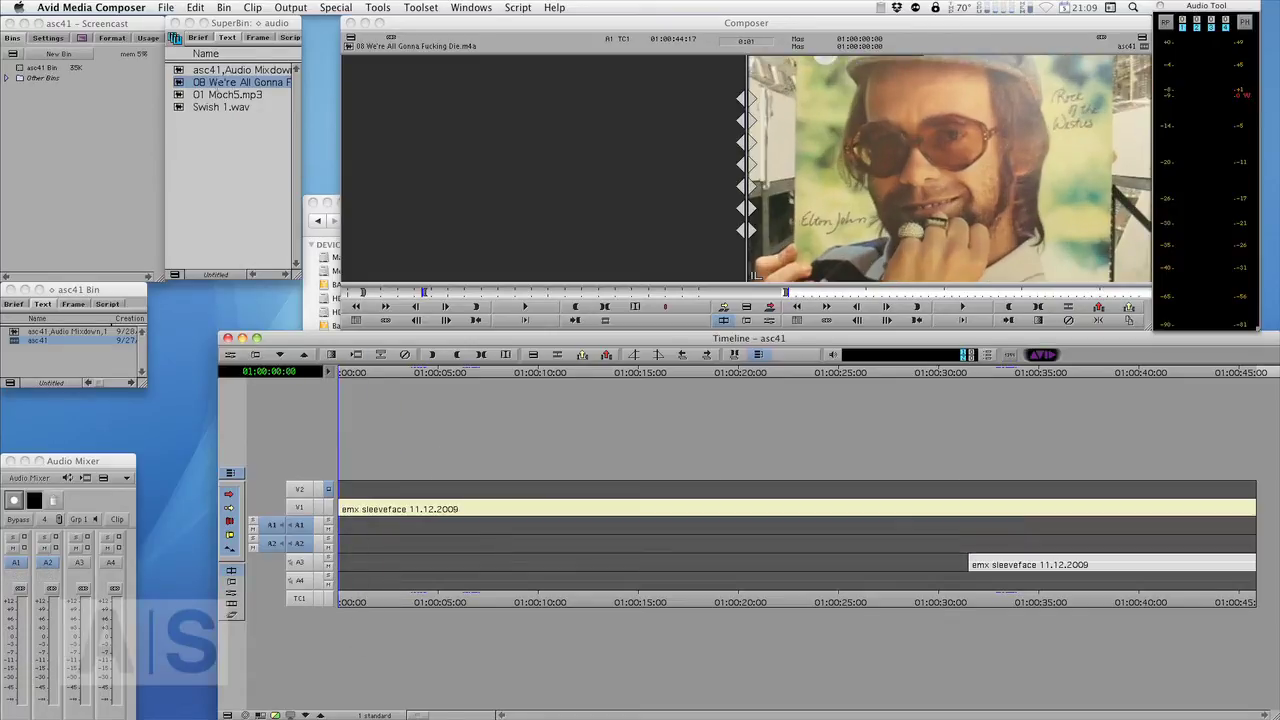
left_click(178, 86)
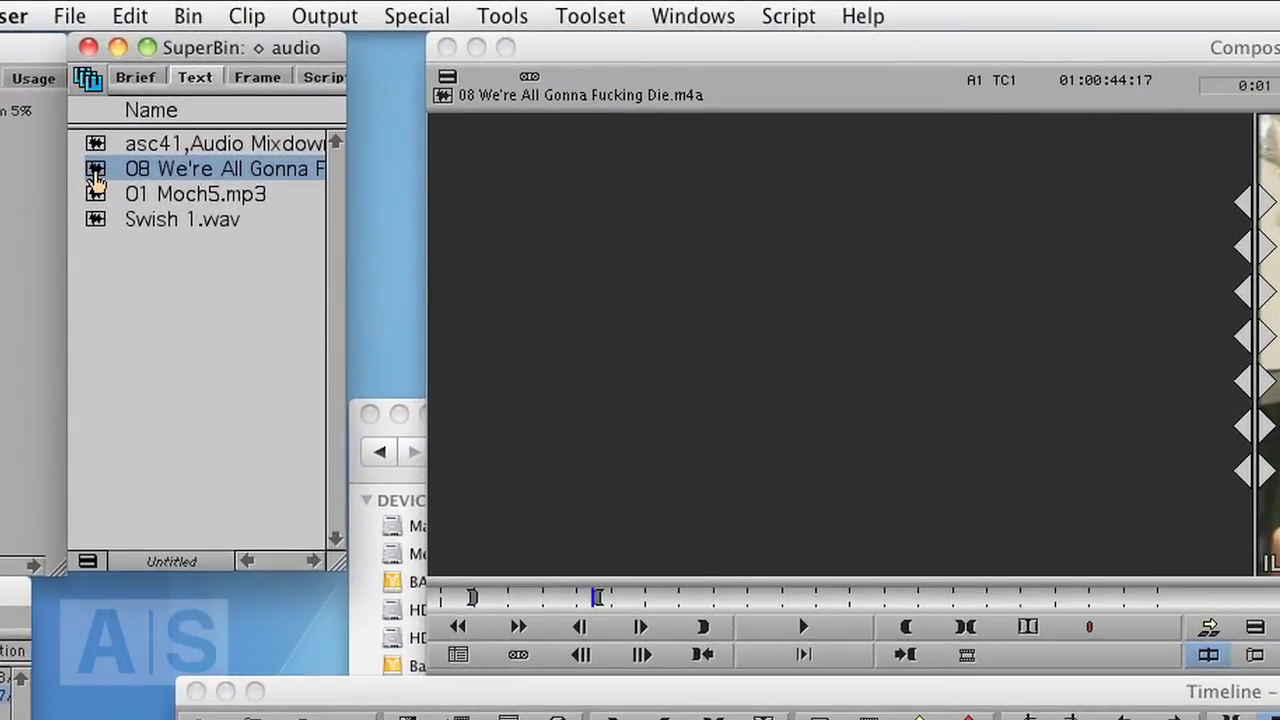
Link the 08 clip's A1 and A2 channels as a stereo pair via Modify > Set Multichannel Audio
right_click(95, 178)
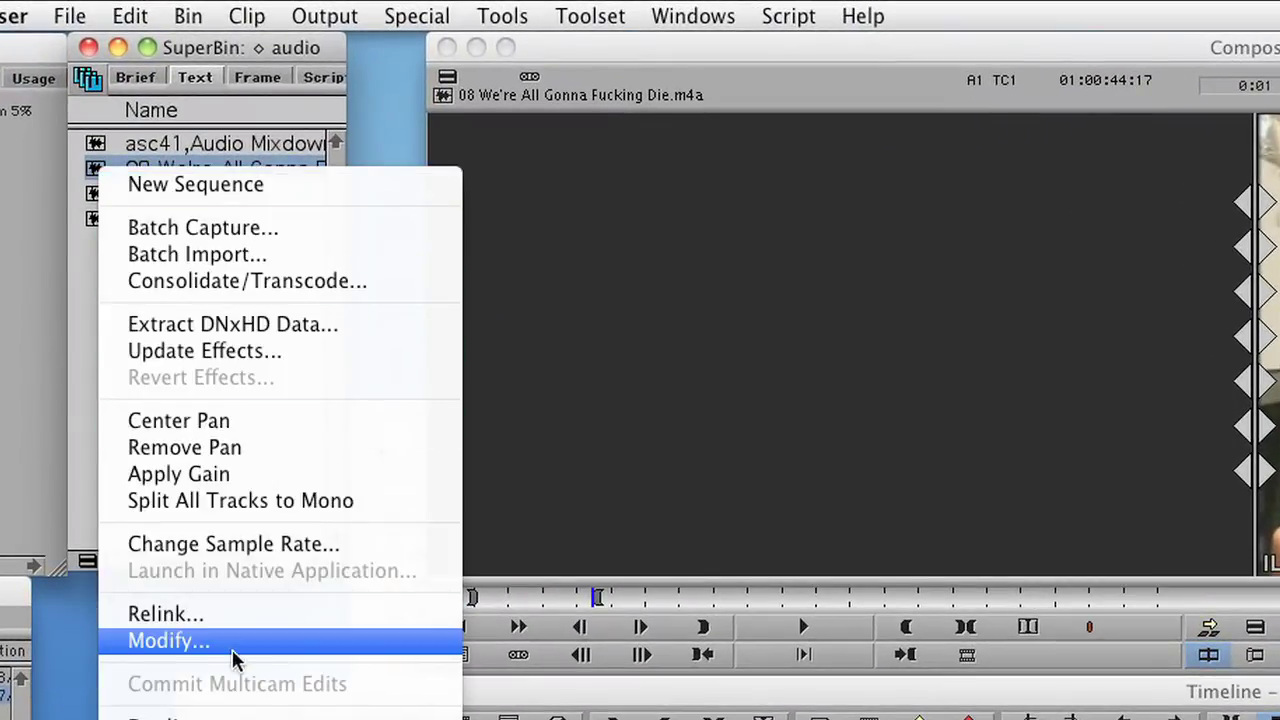
left_click(170, 641)
left_click_drag(914, 582, 720, 145)
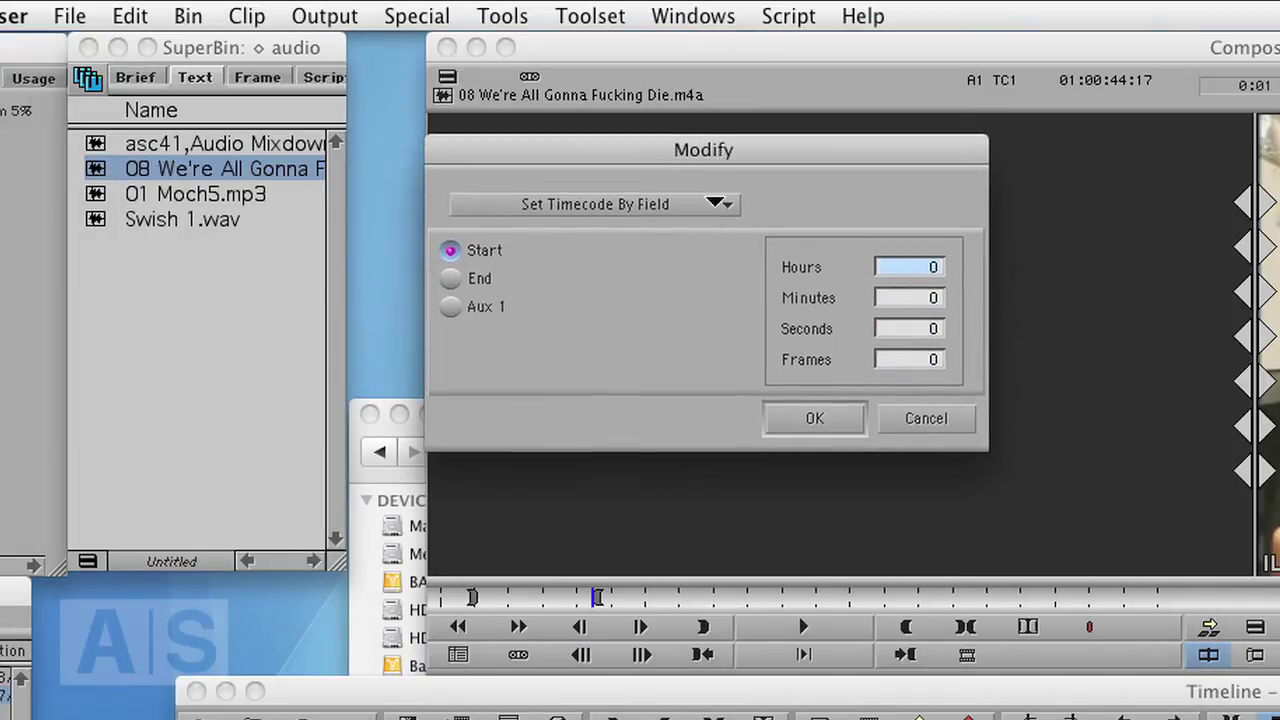
left_click(662, 205)
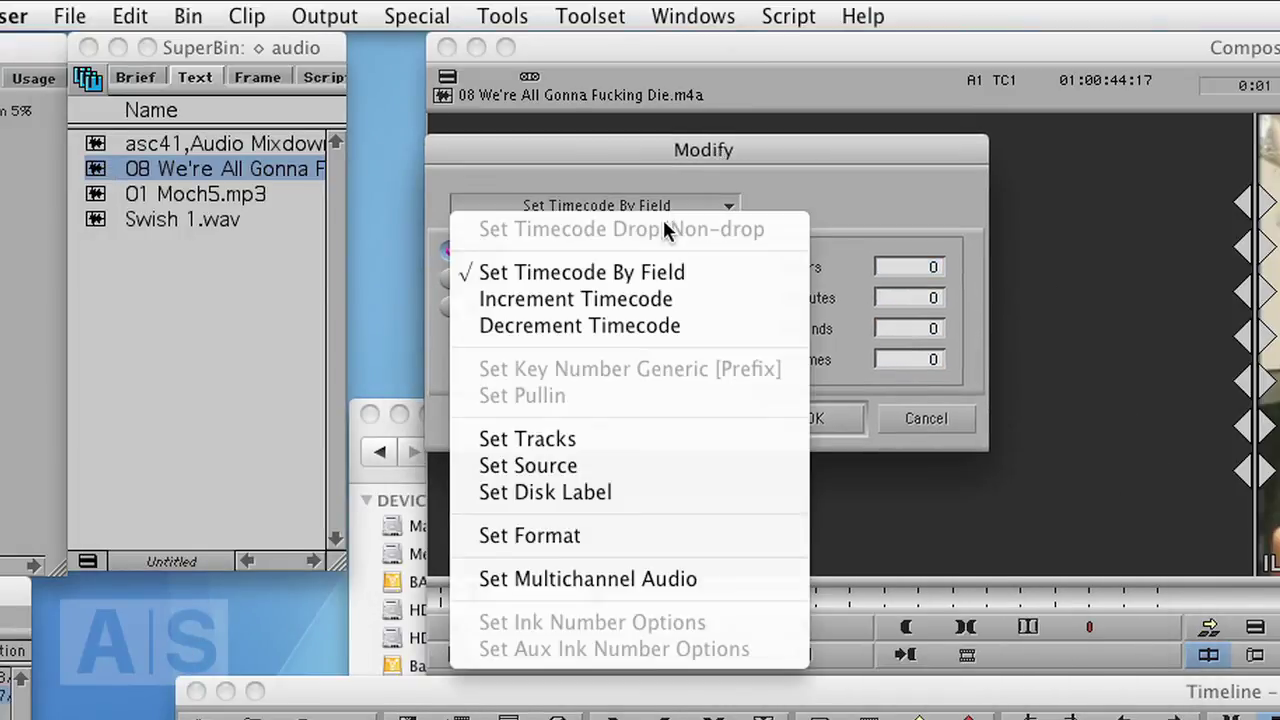
left_click(586, 579)
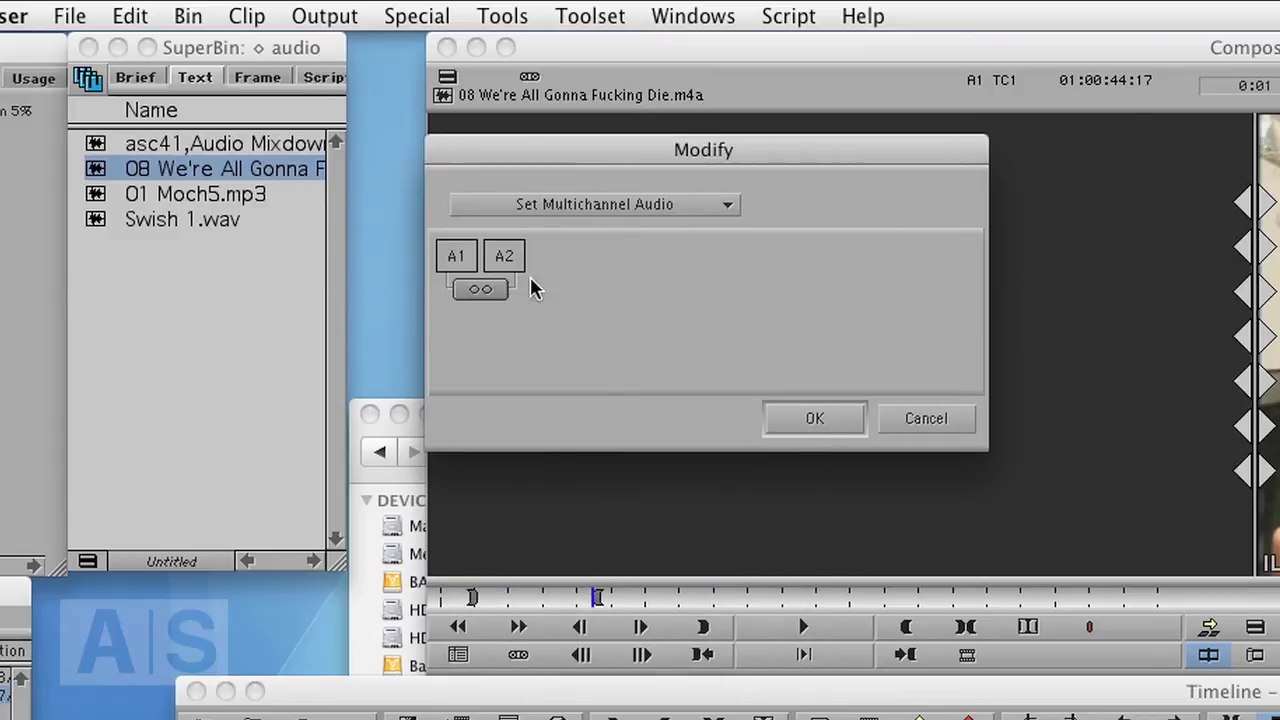
left_click(480, 294)
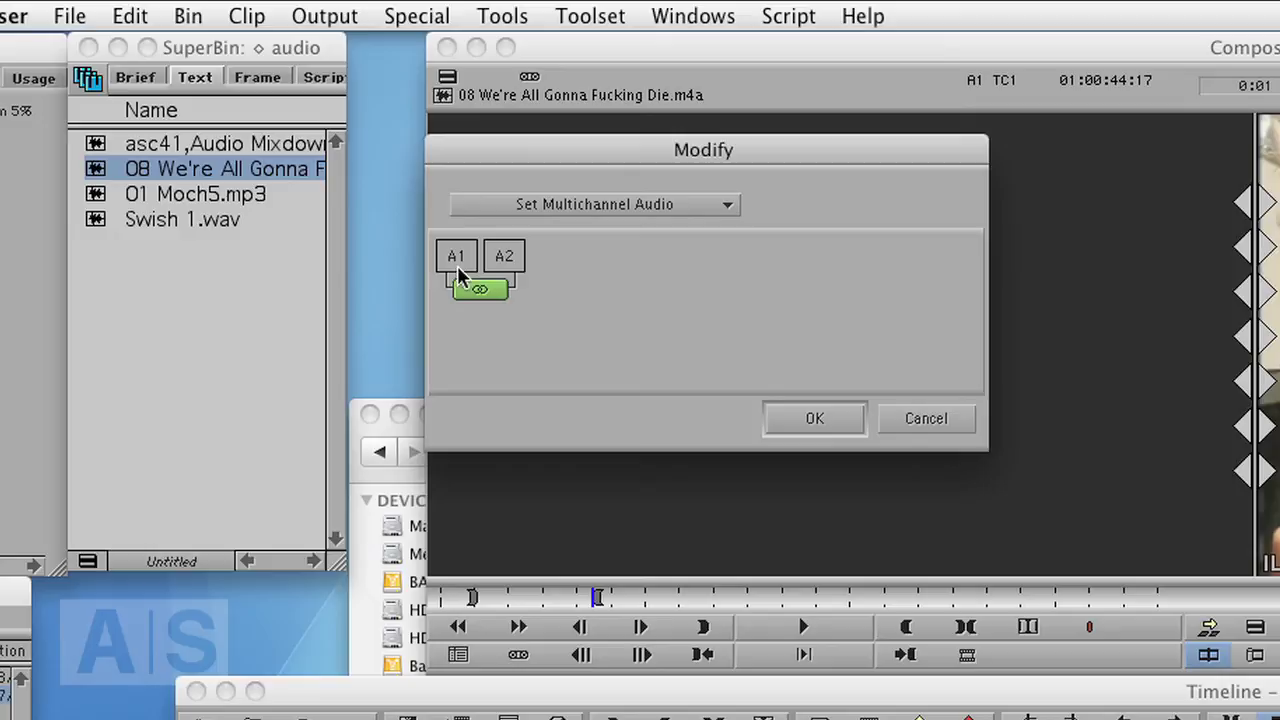
left_click(814, 428)
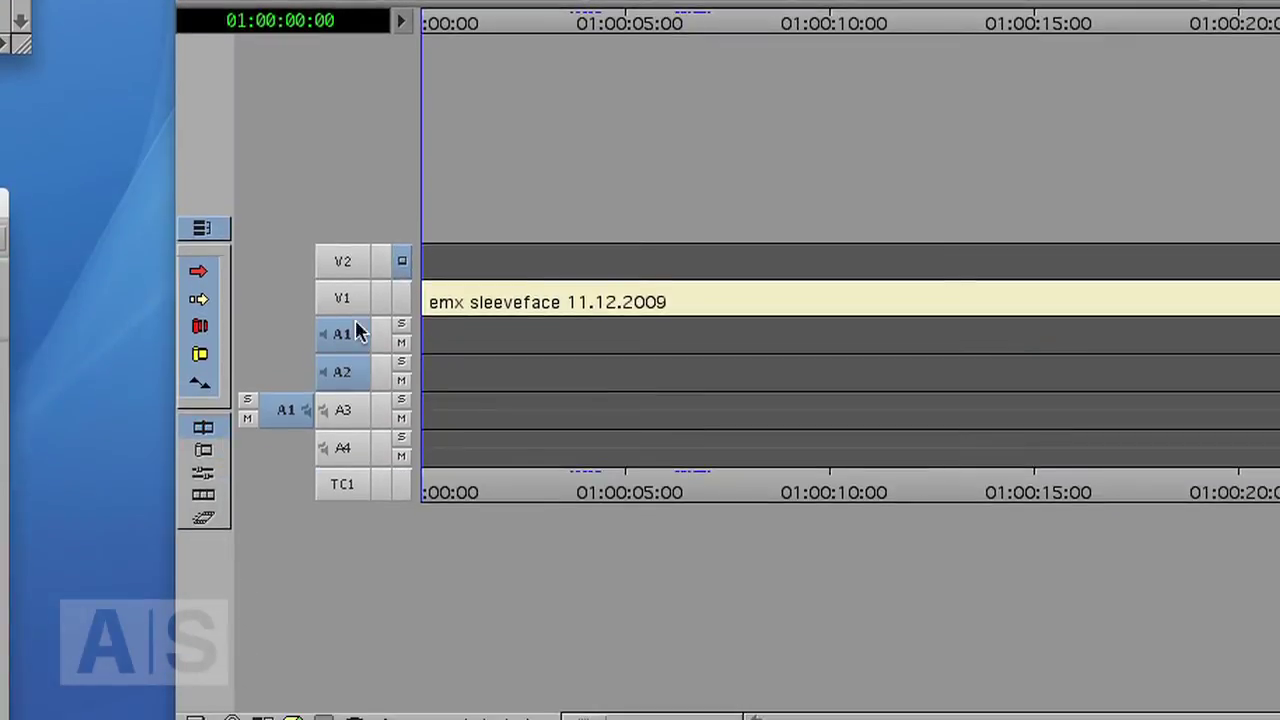
Patch the source audio to track A4 and overwrite the stereo 08 clip there
left_click_drag(288, 333, 260, 401)
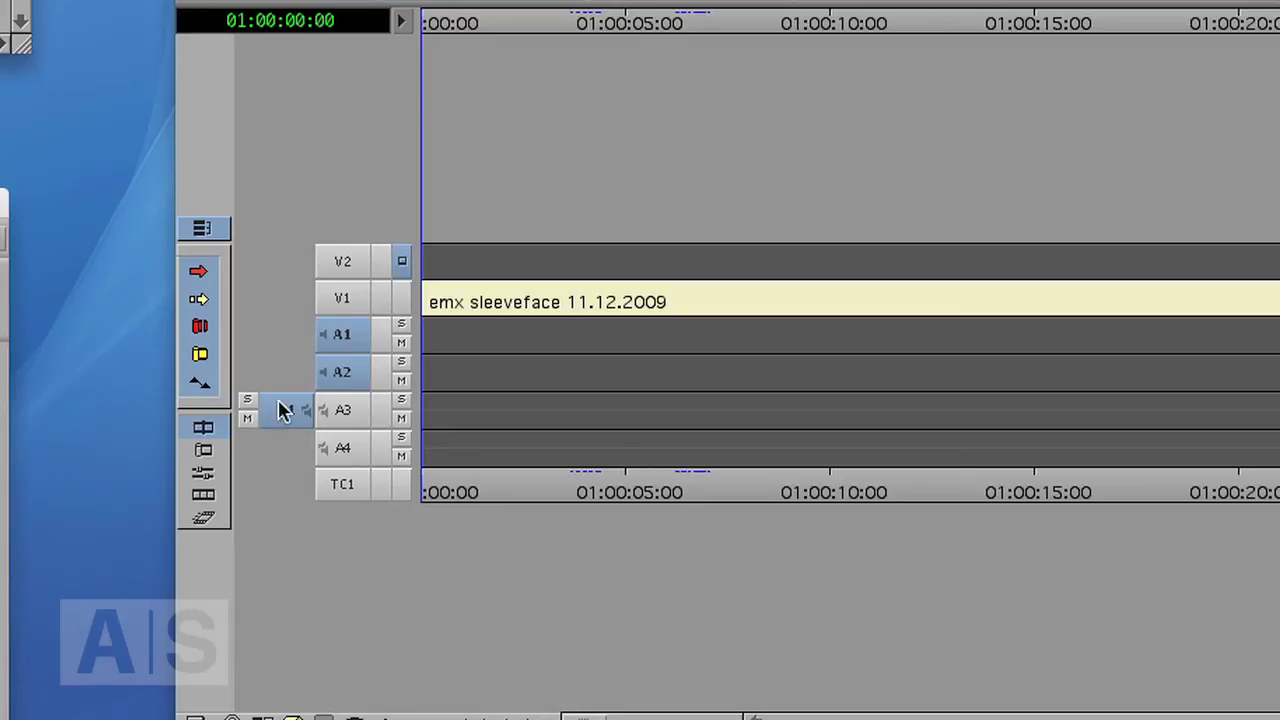
left_click(343, 449)
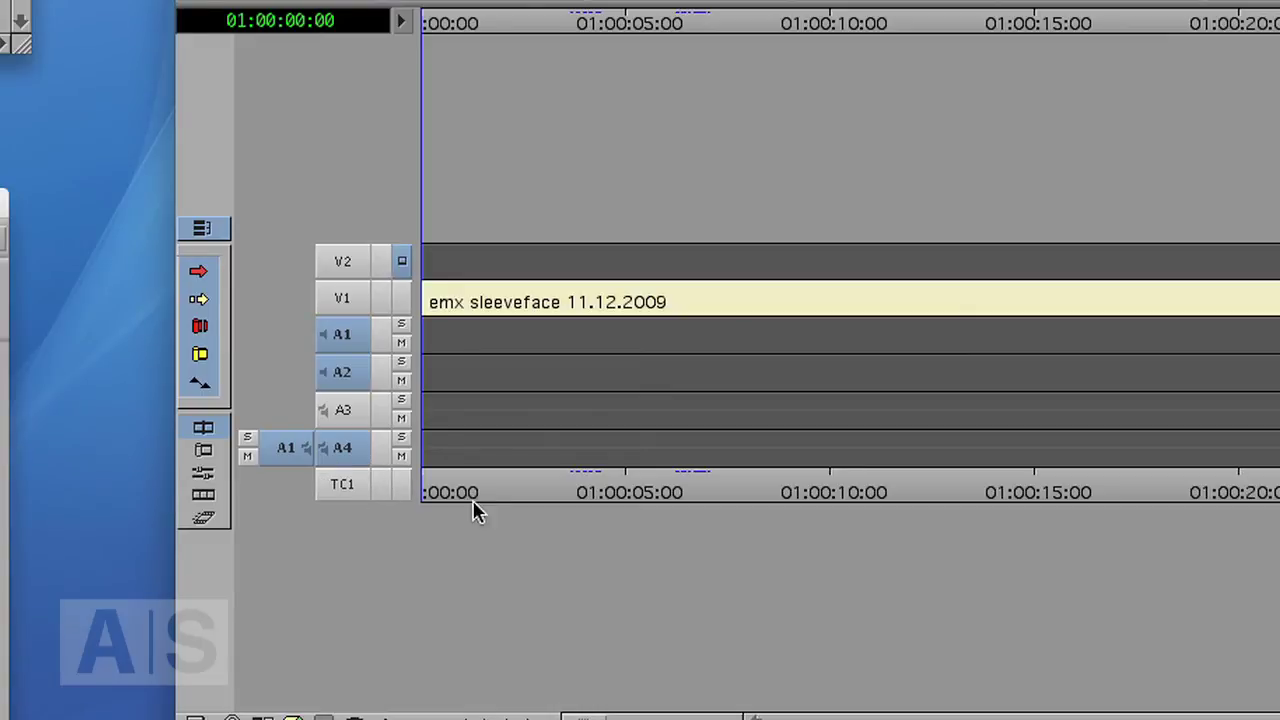
key("b")
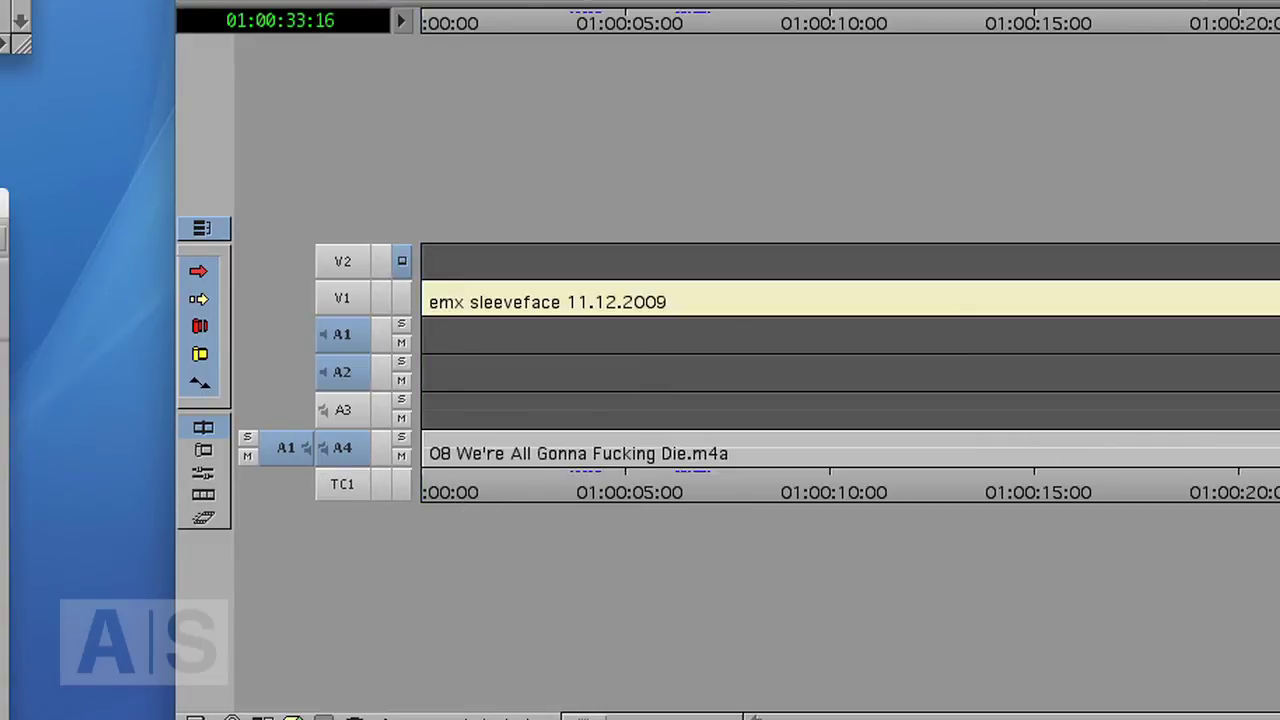
left_click_drag(1276, 490, 647, 470)
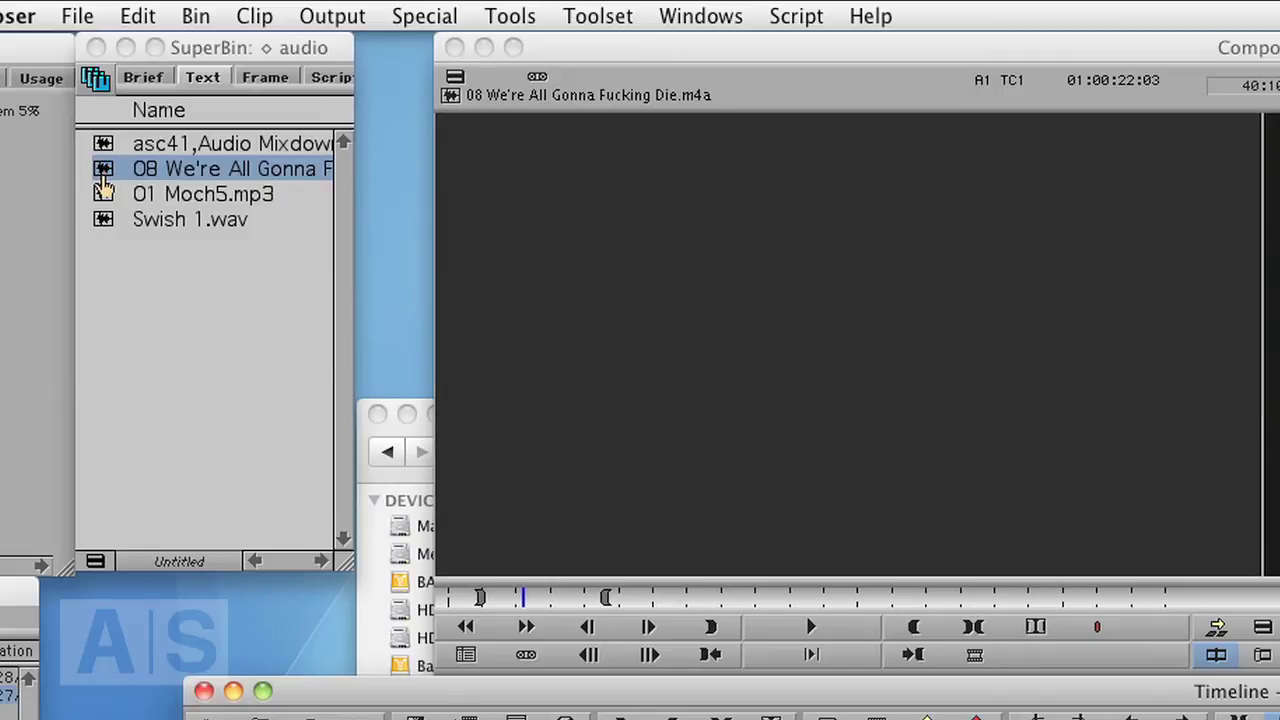
Link A1/A2 as stereo for the 08, 01 Moch5.mp3 and Swish 1.wav clips via Modify
left_click(105, 172)
left_click(103, 219, "shift")
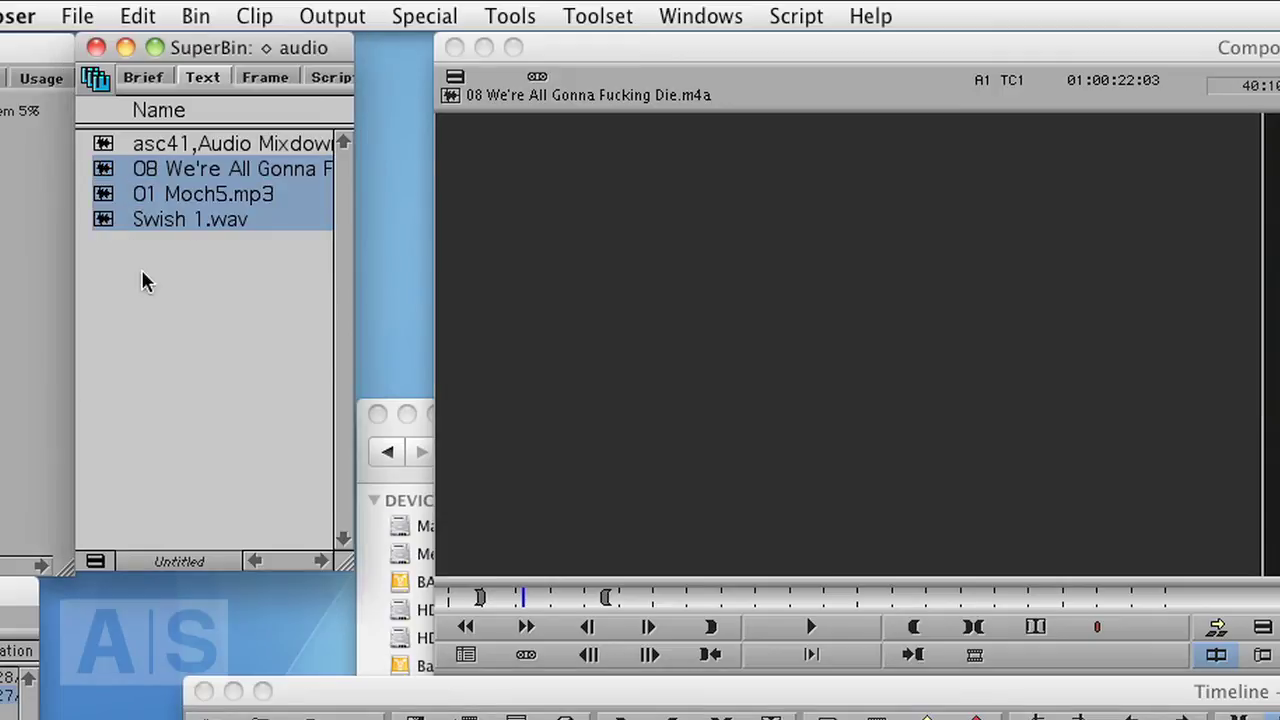
right_click(101, 192)
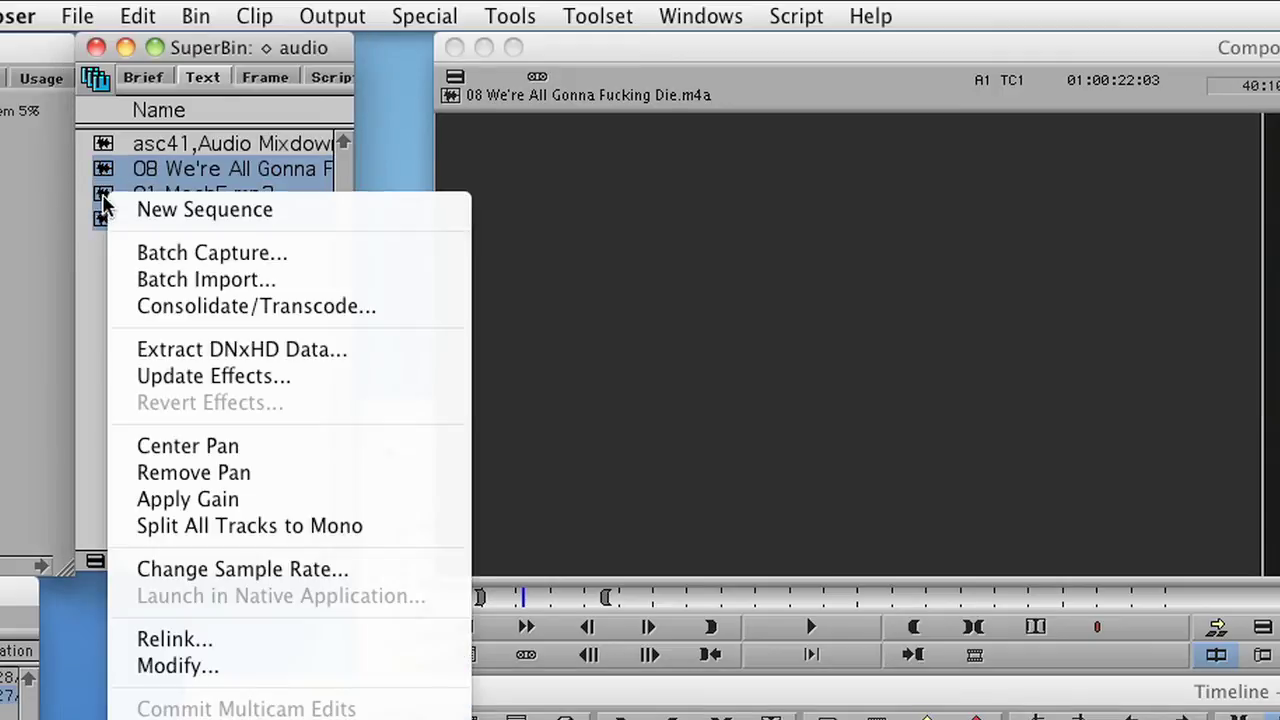
left_click(200, 667)
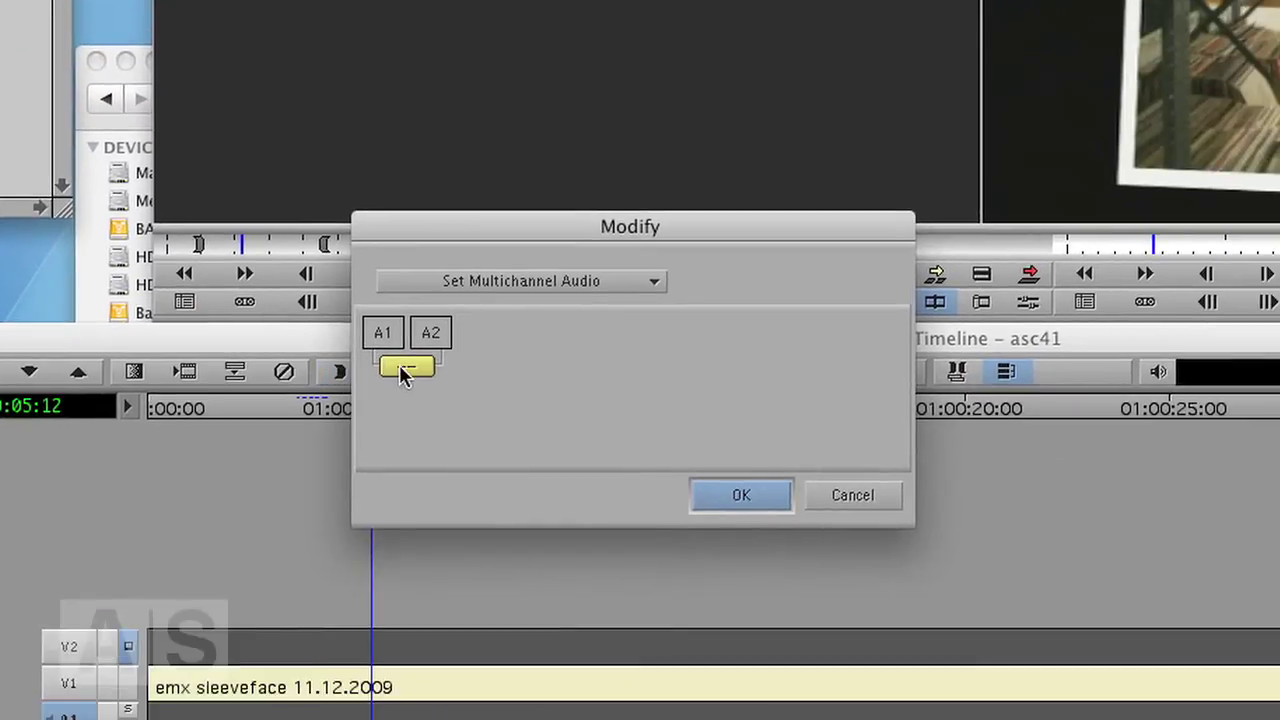
left_click(406, 370)
left_click(751, 496)
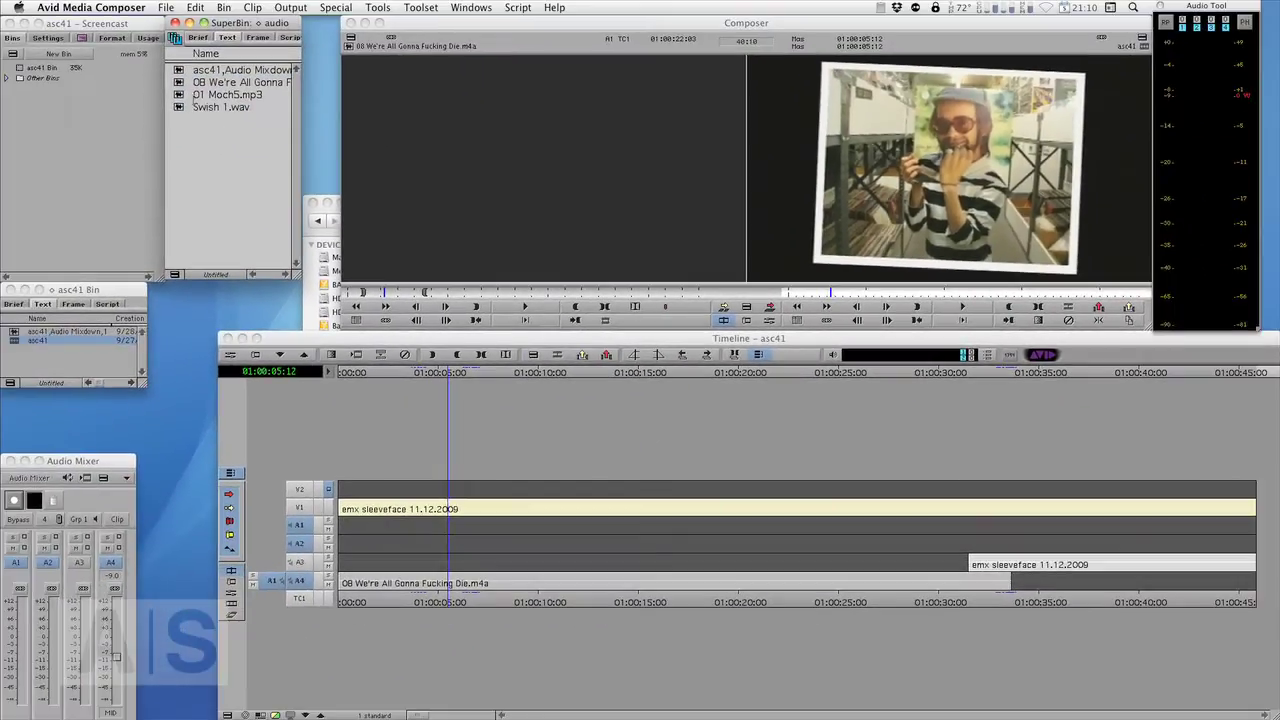
Load Swish 1.wav, 01 Moch5.mp3 and the 08 song in turn, ending with the 08 song as source
double_click(18, 1)
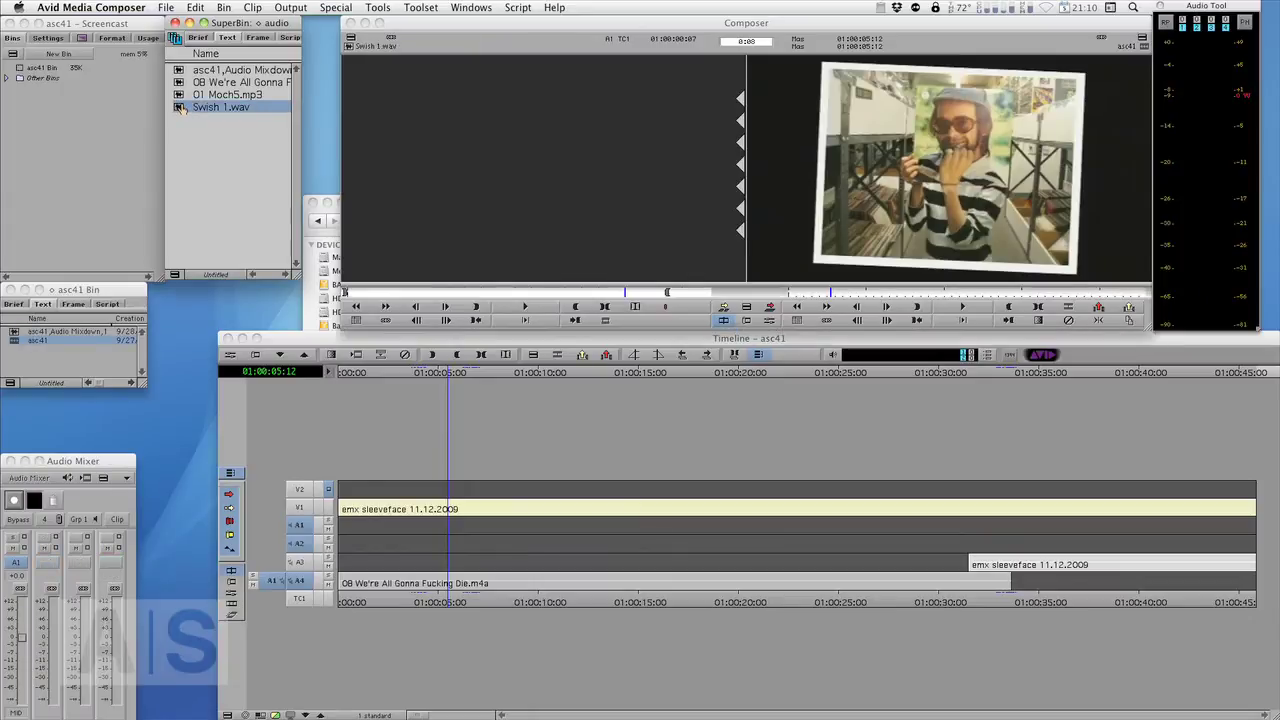
double_click(180, 97)
double_click(180, 82)
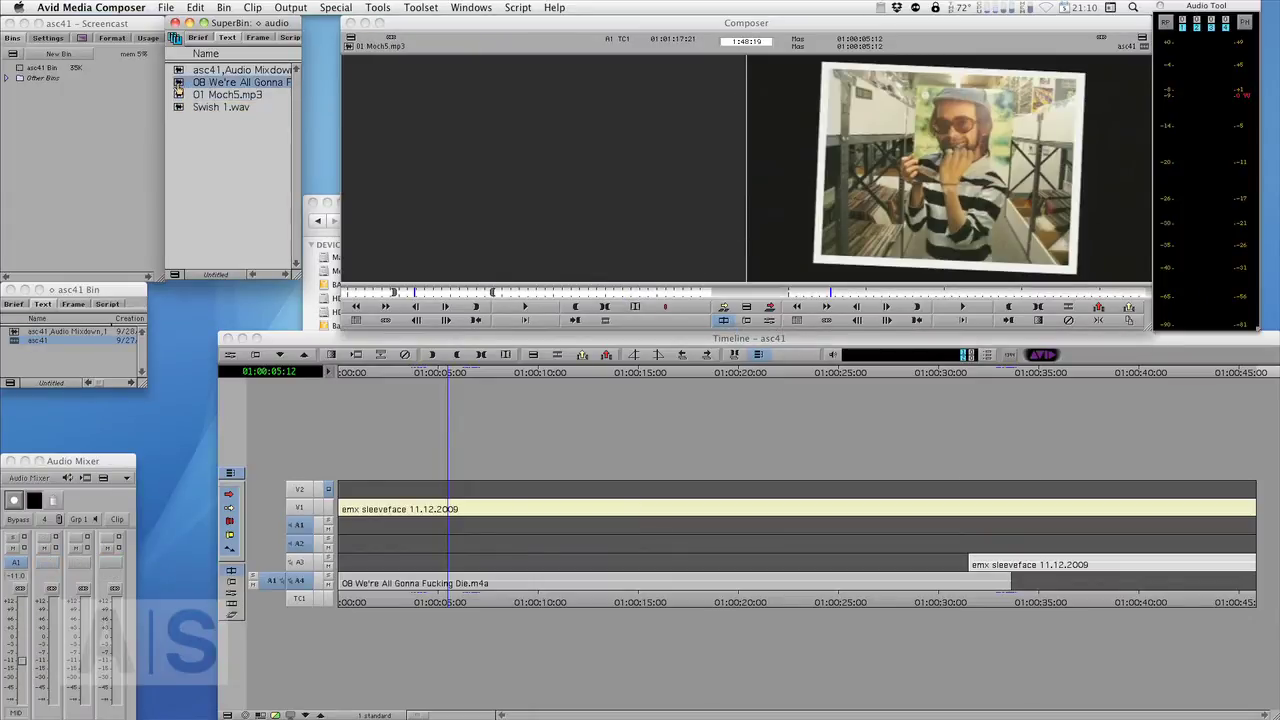
double_click(182, 106)
double_click(181, 84)
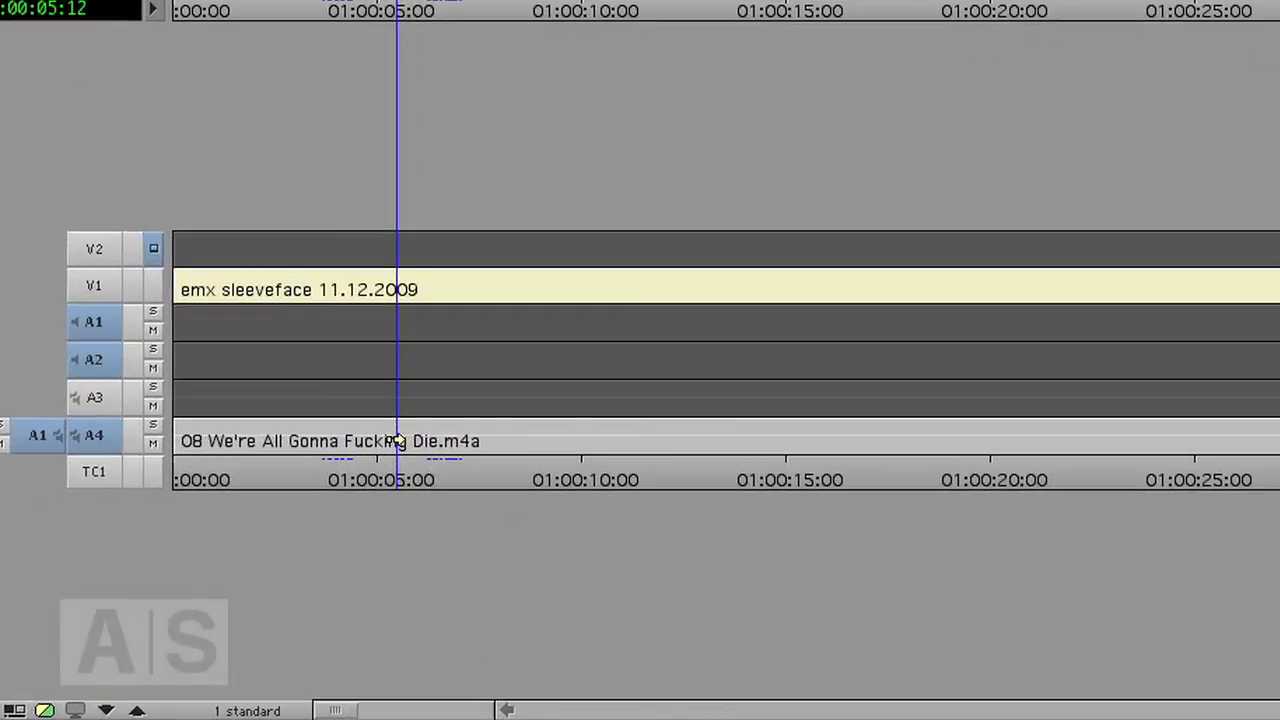
Split the stereo music track into mono tracks A5 and A6, then scrub through them
right_click(450, 585)
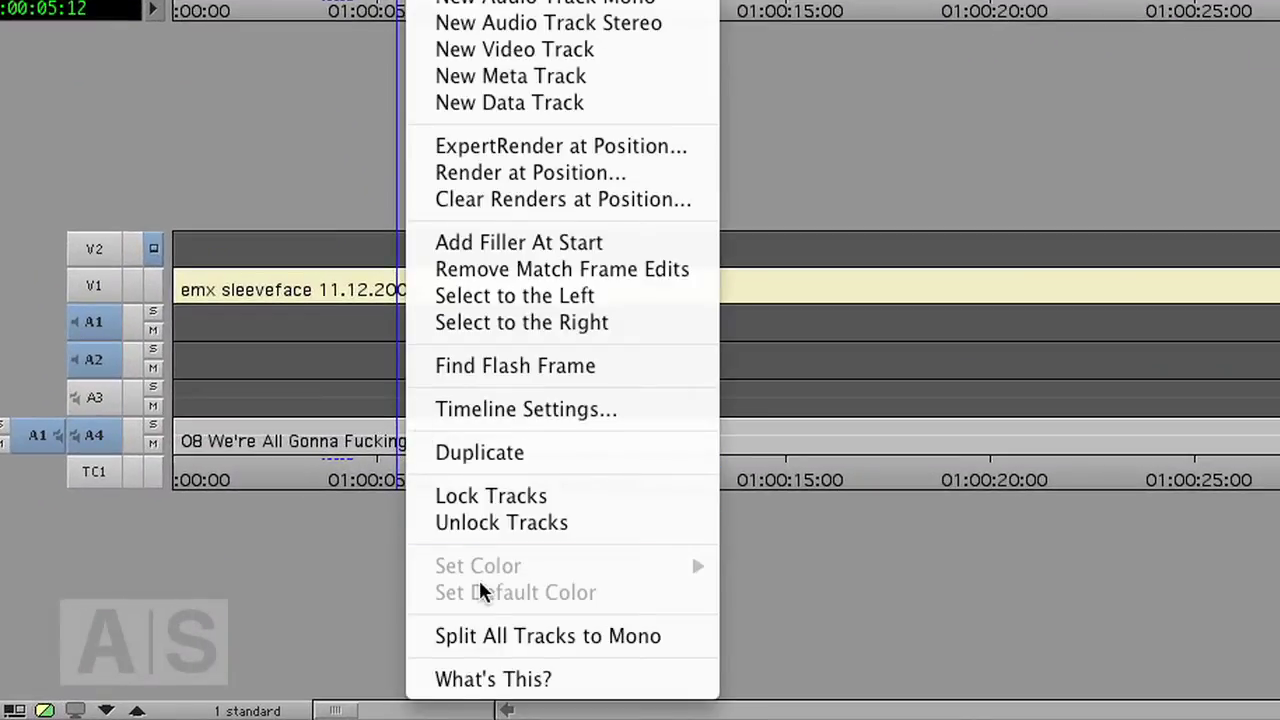
left_click(562, 637)
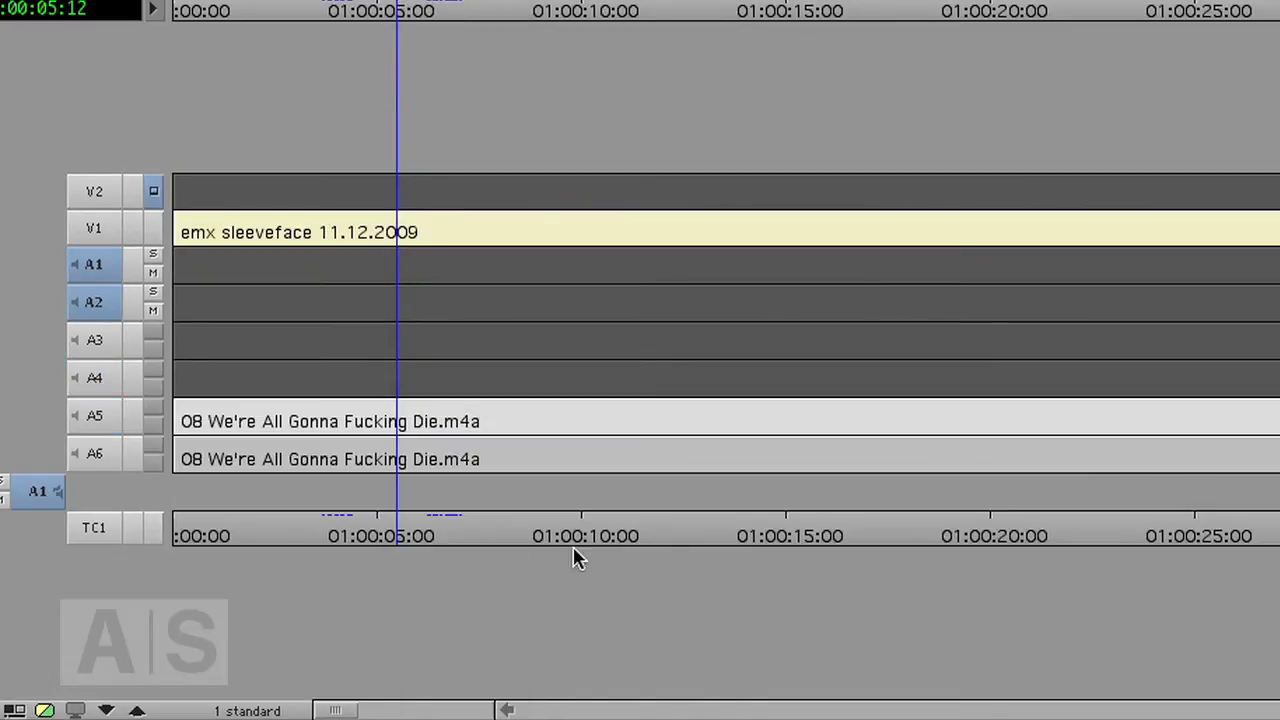
left_click_drag(406, 534, 1275, 520)
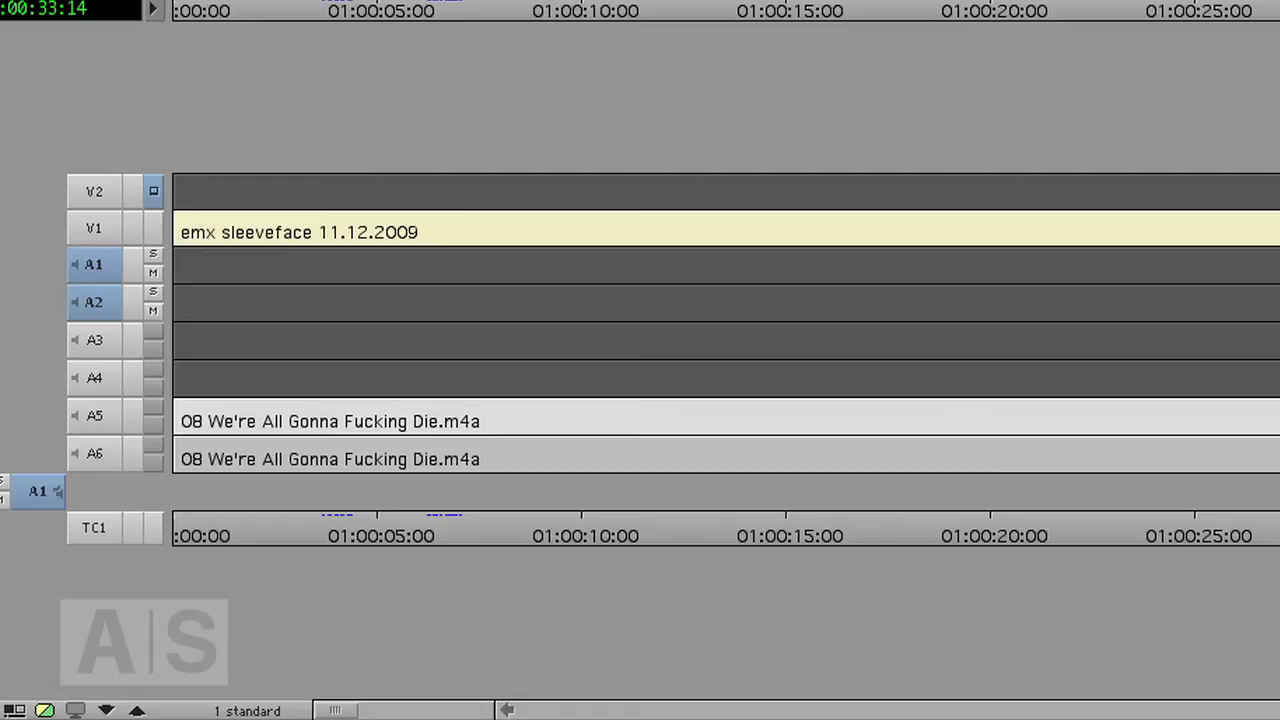
left_click_drag(1275, 520, 1135, 492)
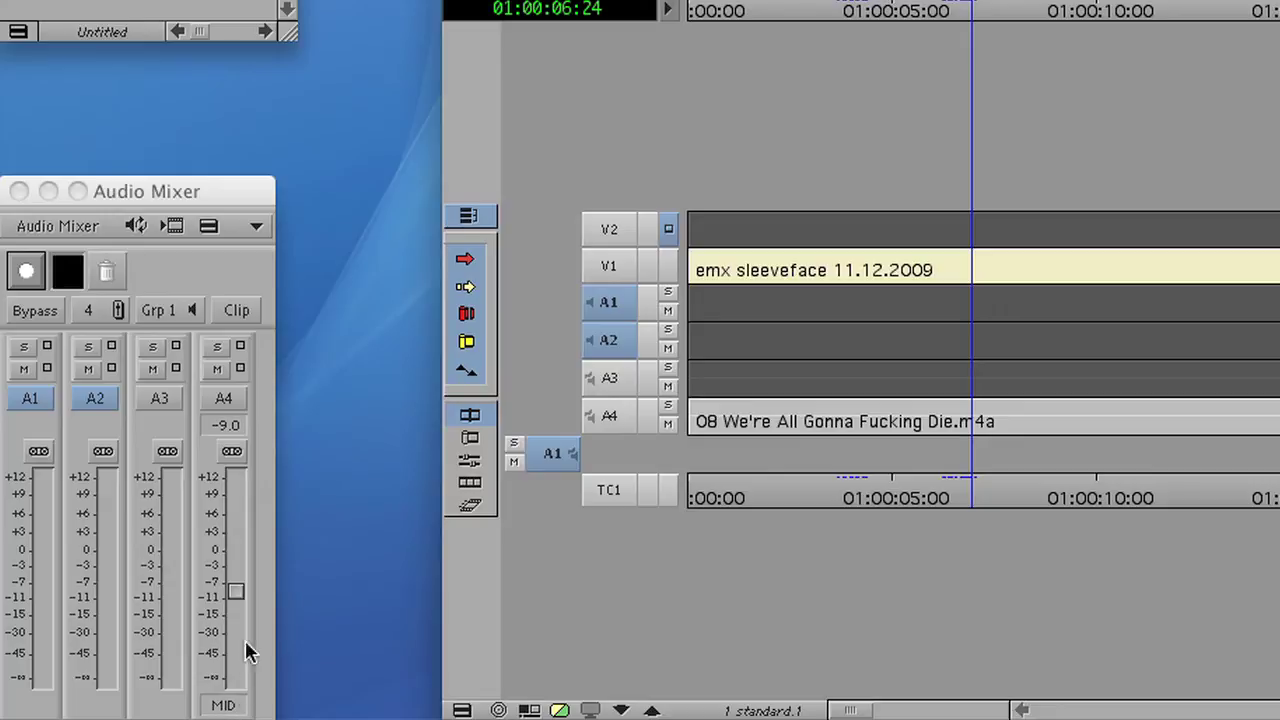
Play the sequence from about three seconds and pan track A4 to MID in the Audio Mixer
left_click_drag(968, 498, 826, 500)
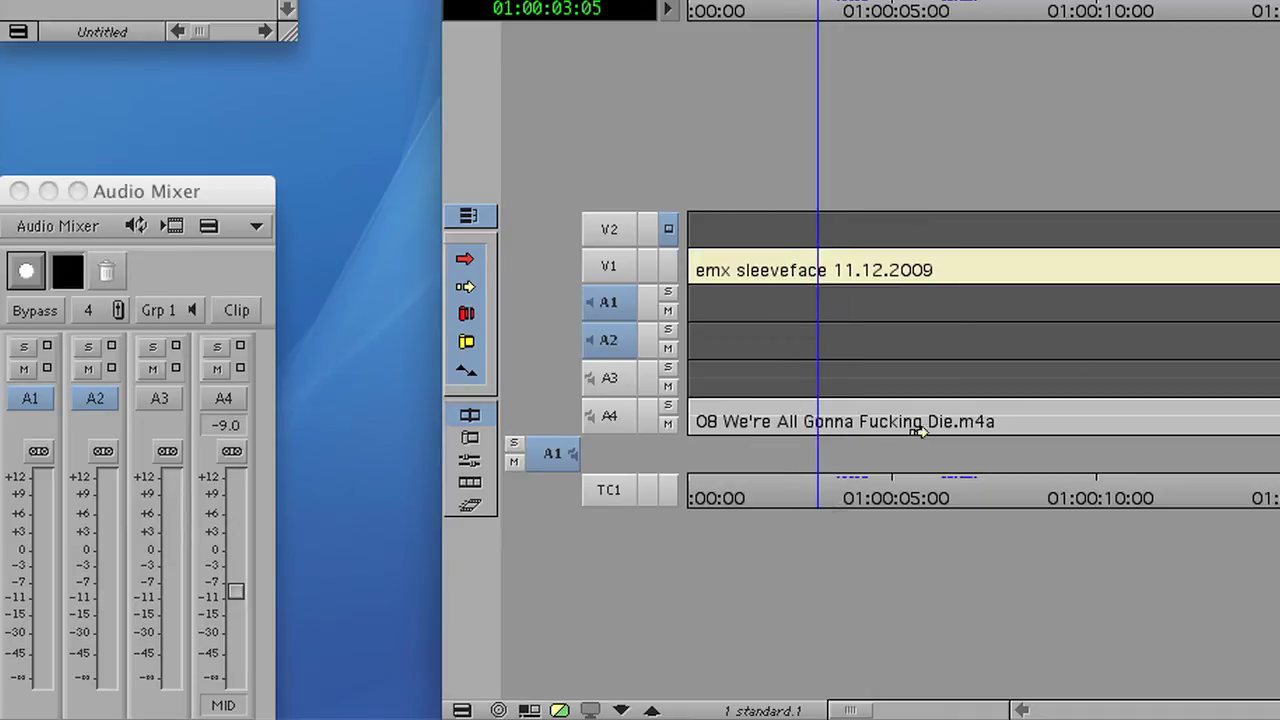
left_click(814, 492)
left_click_drag(814, 492, 822, 488)
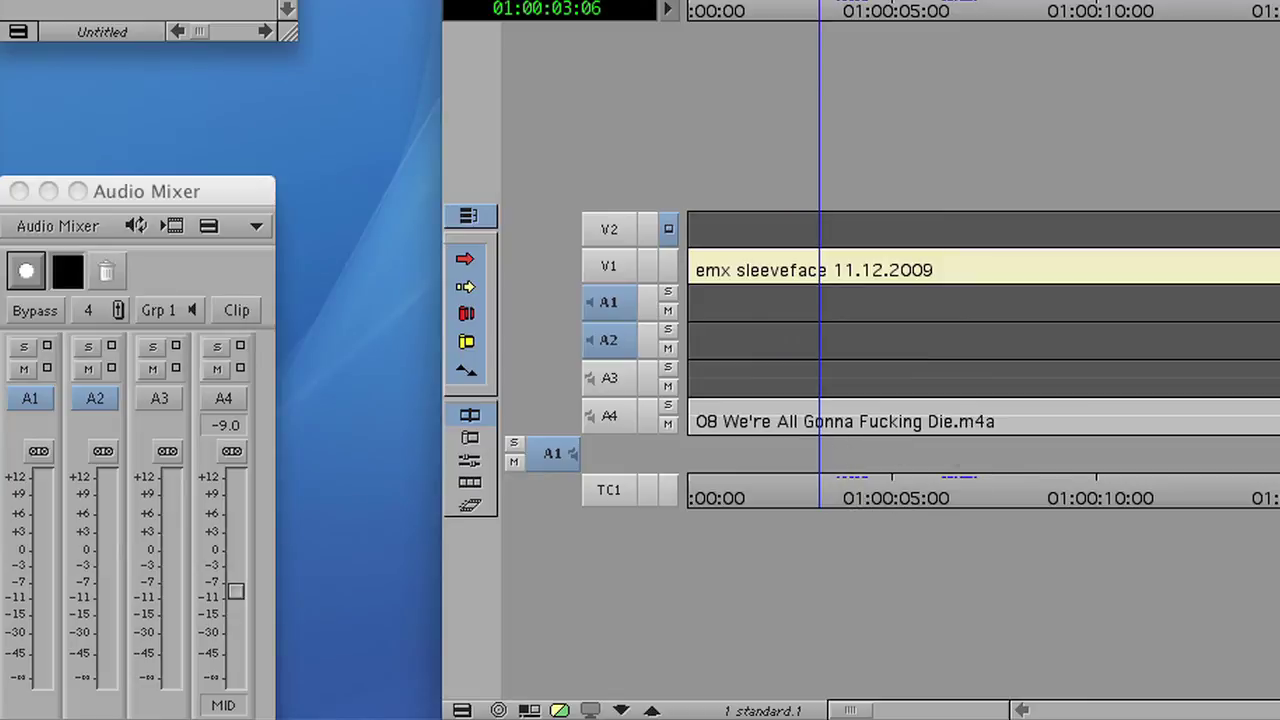
key("space")
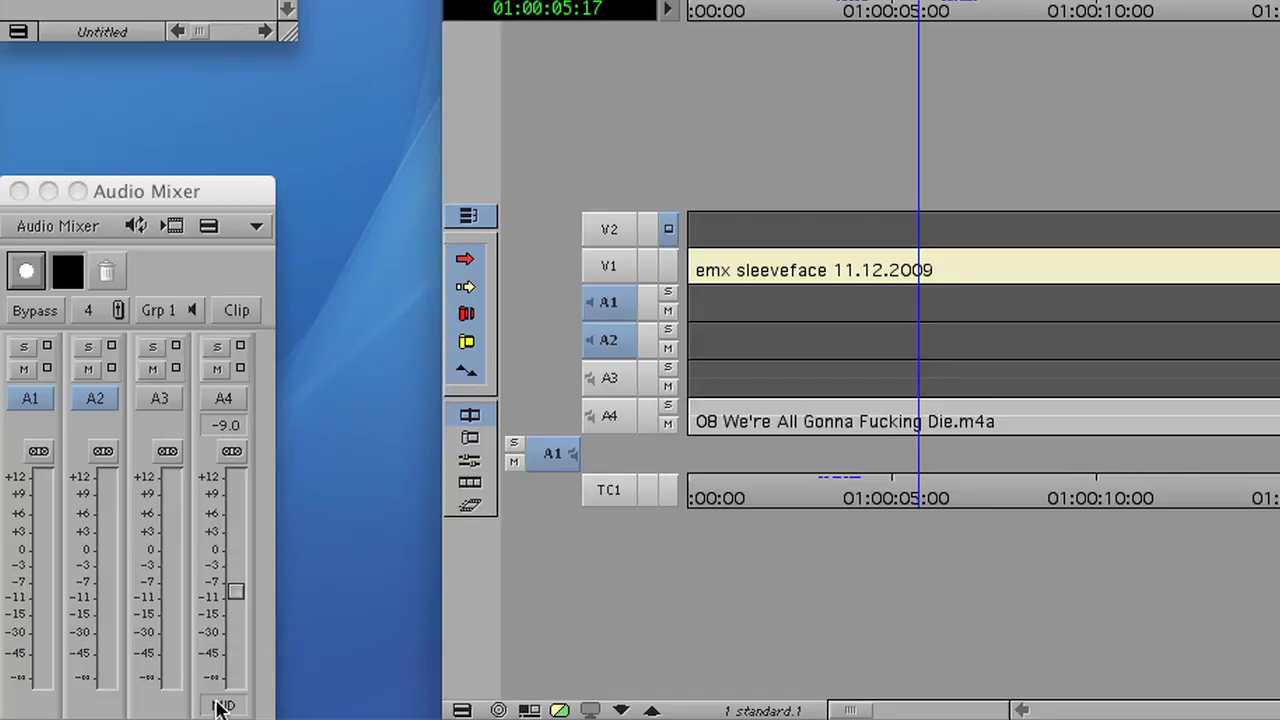
mouse_move(222, 706)
left_mouse_down()
mouse_move(190, 708)
mouse_move(237, 694)
mouse_move(224, 698)
left_mouse_up()
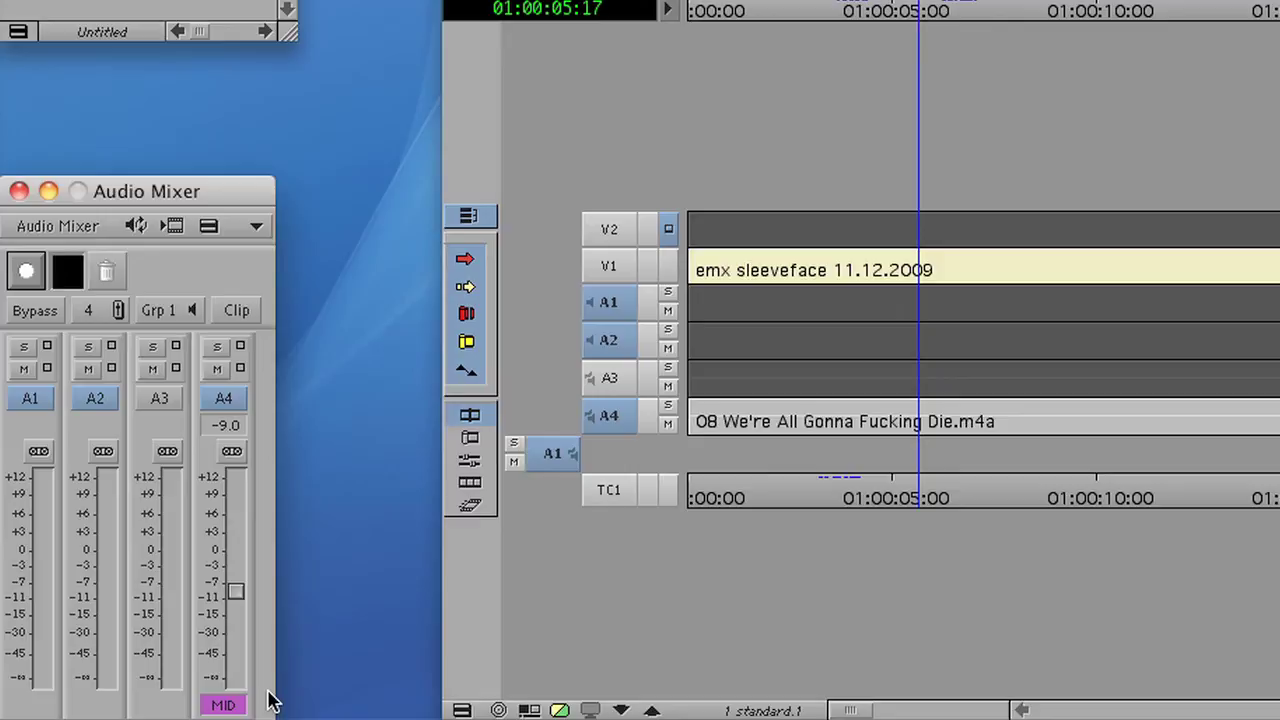
left_click_drag(910, 496, 949, 501)
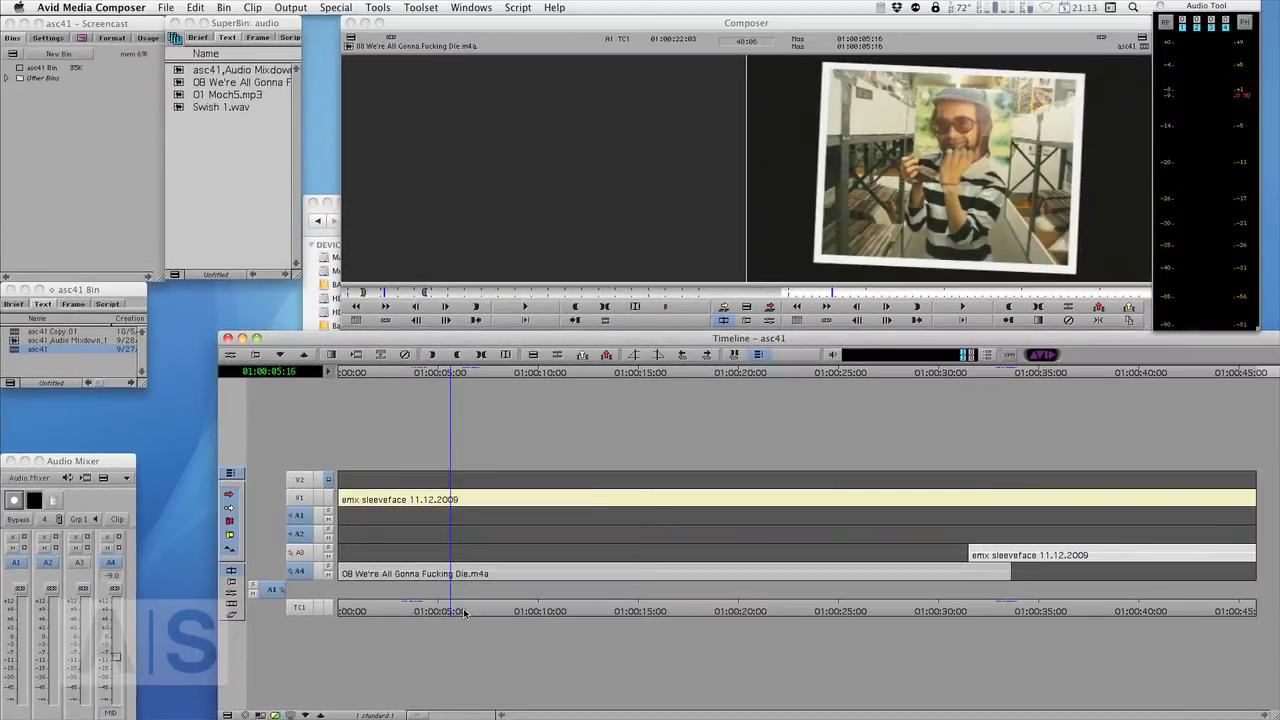
Open the Capture Tool and link audio pairs A1–A2, A3–A4, A5–A6 and A7–A8 as stereo
key("super+7")
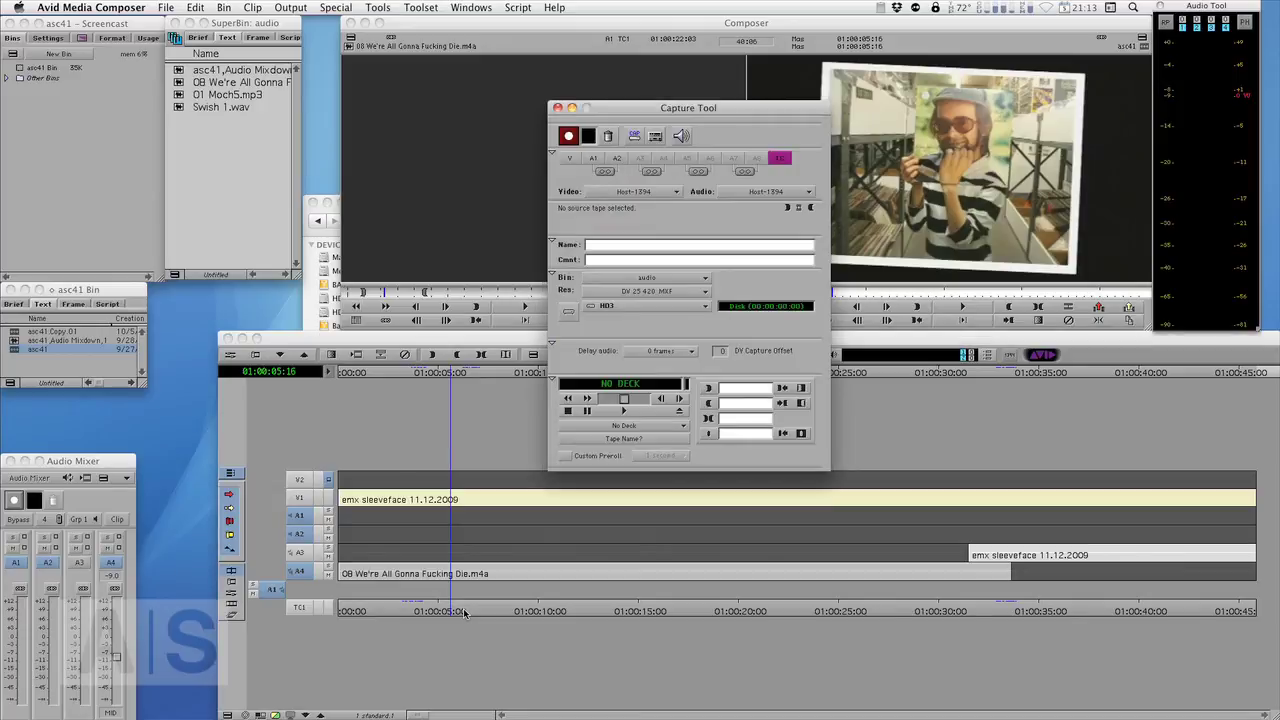
mouse_move(675, 117)
left_mouse_down()
mouse_move(615, 113)
mouse_move(702, 118)
mouse_move(684, 117)
left_mouse_up()
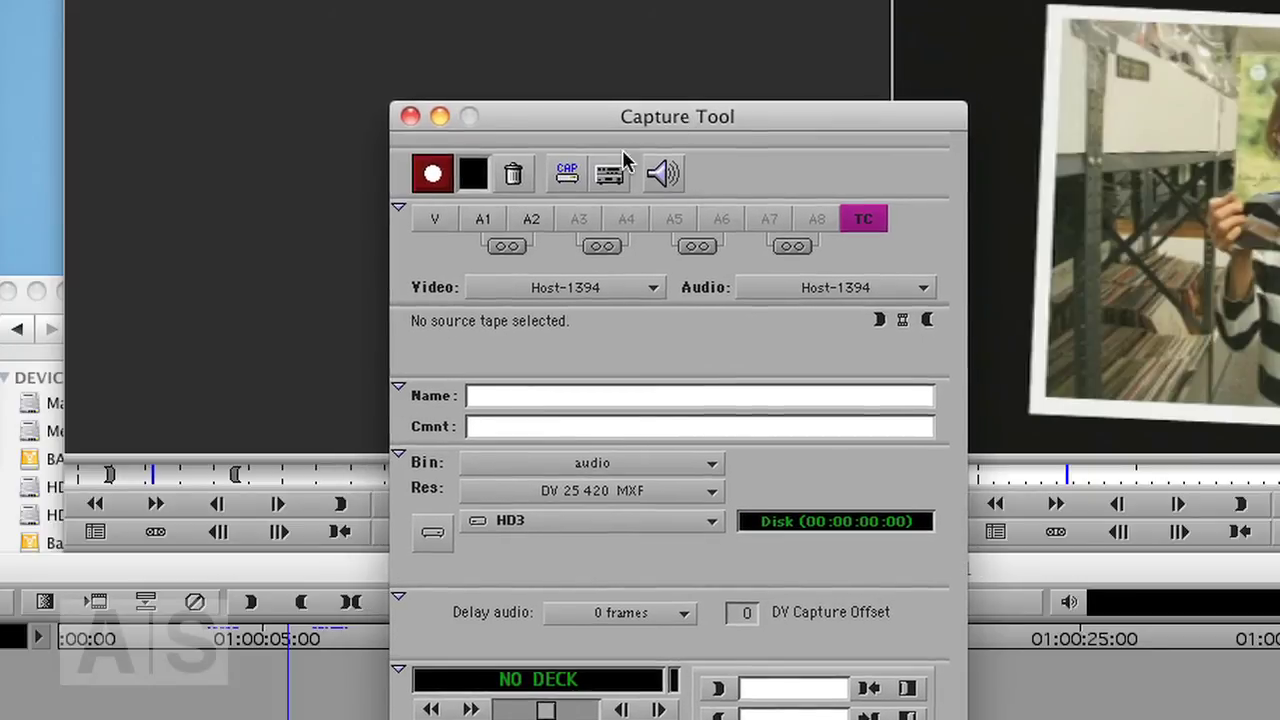
left_click(508, 248)
left_click(601, 250)
left_click(698, 250)
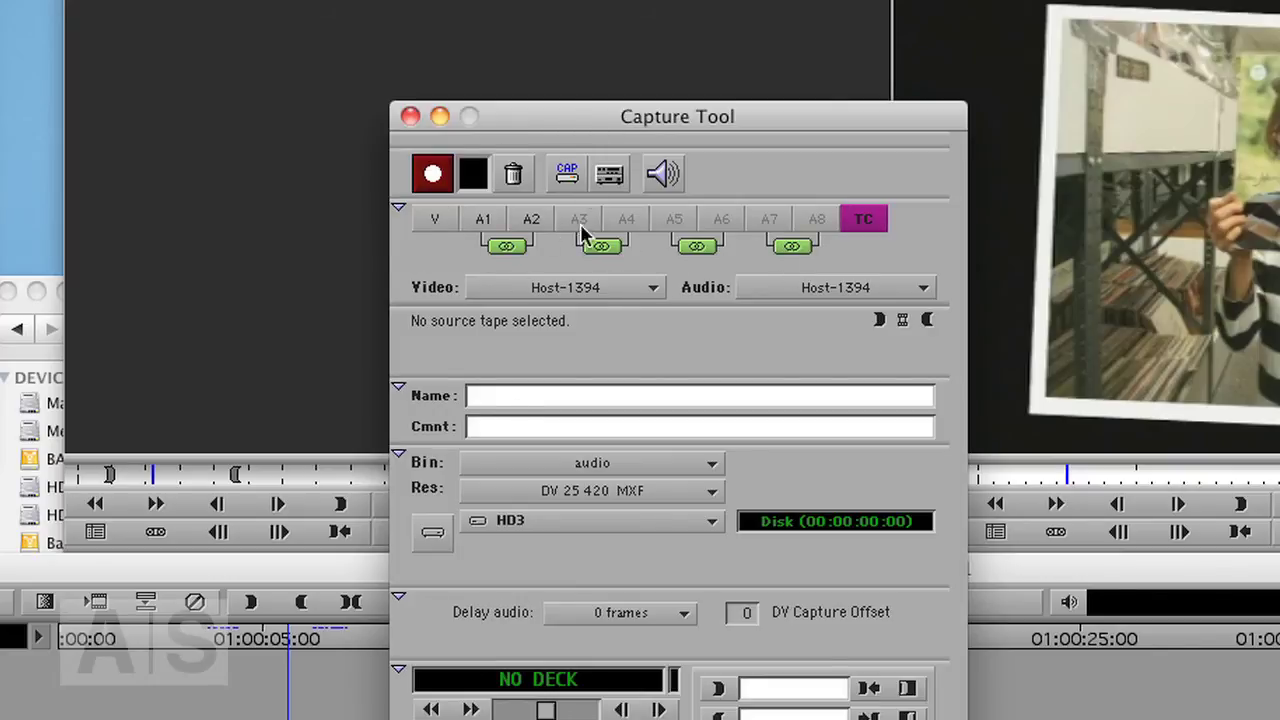
Close the Capture Tool and zoom in on the A4 music clip with audio waveforms displayed
left_click(411, 117)
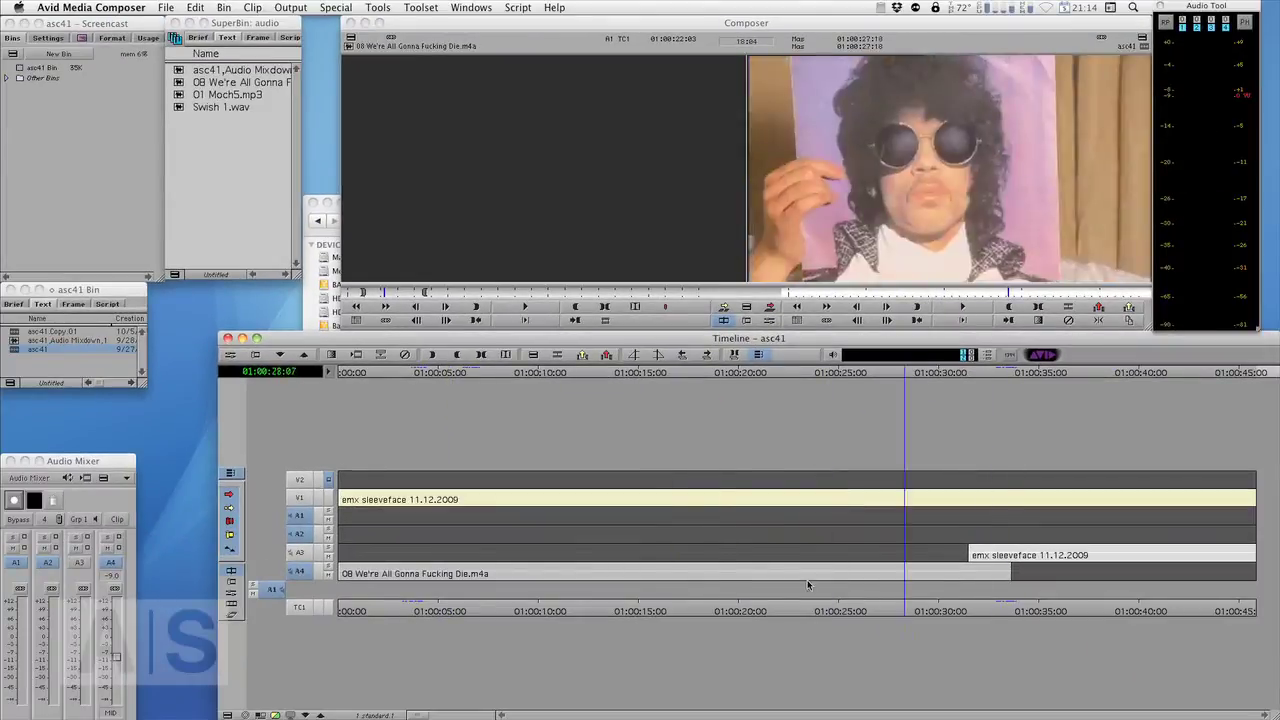
left_click_drag(808, 585, 619, 597)
key("super+bracketright")
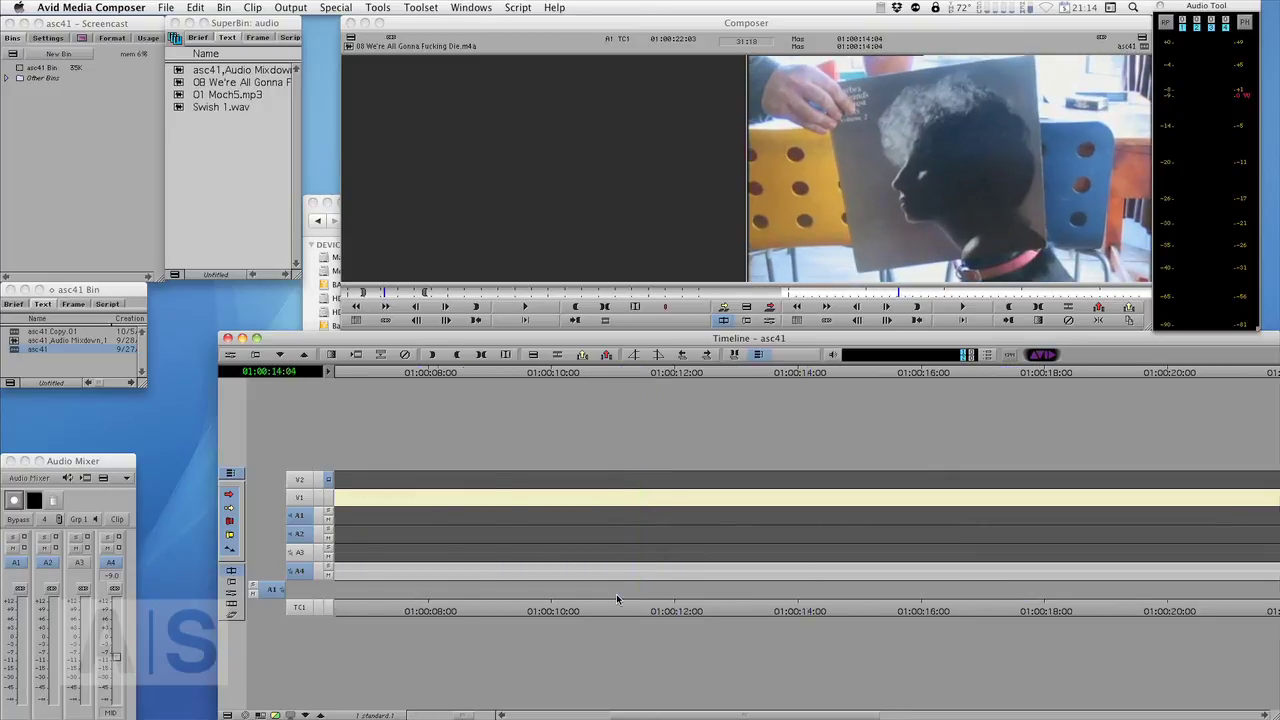
key("super+shift+w")
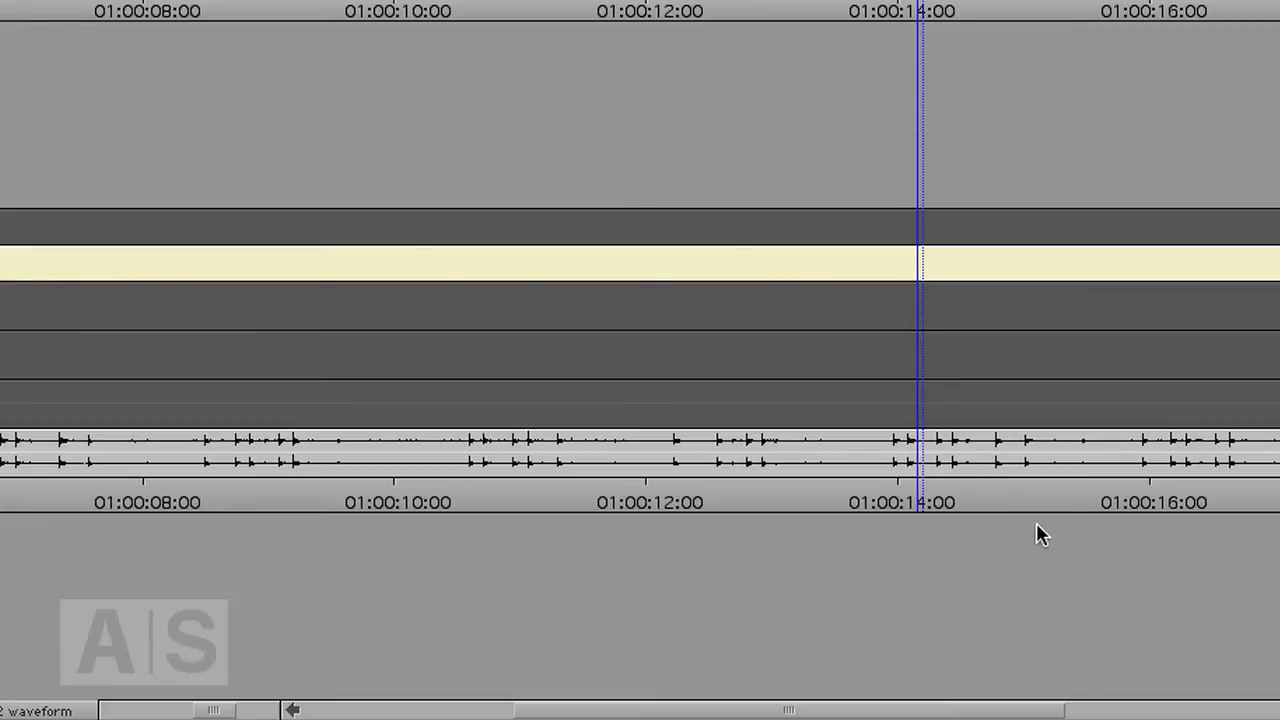
key("super+bracketright")
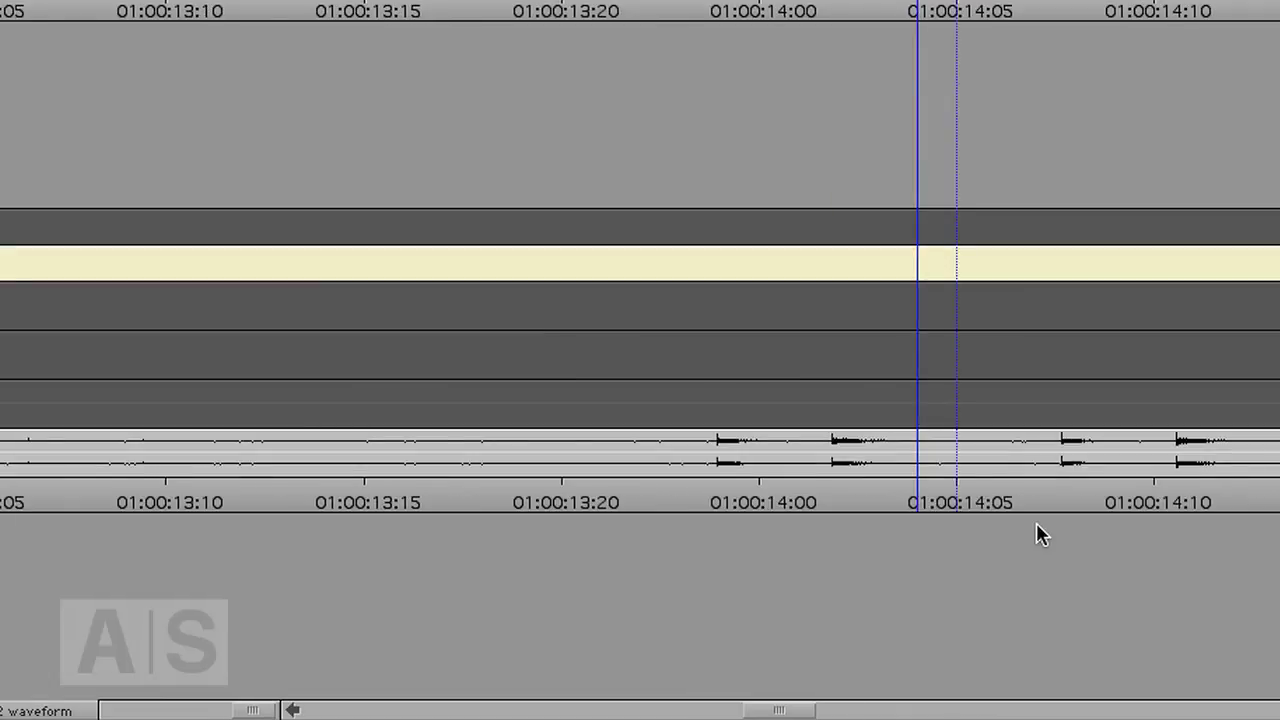
Restore the standard timeline display, zoom out to the whole sequence, and scrub around 01:00:10
key("super+shift+w")
key("super+slash")
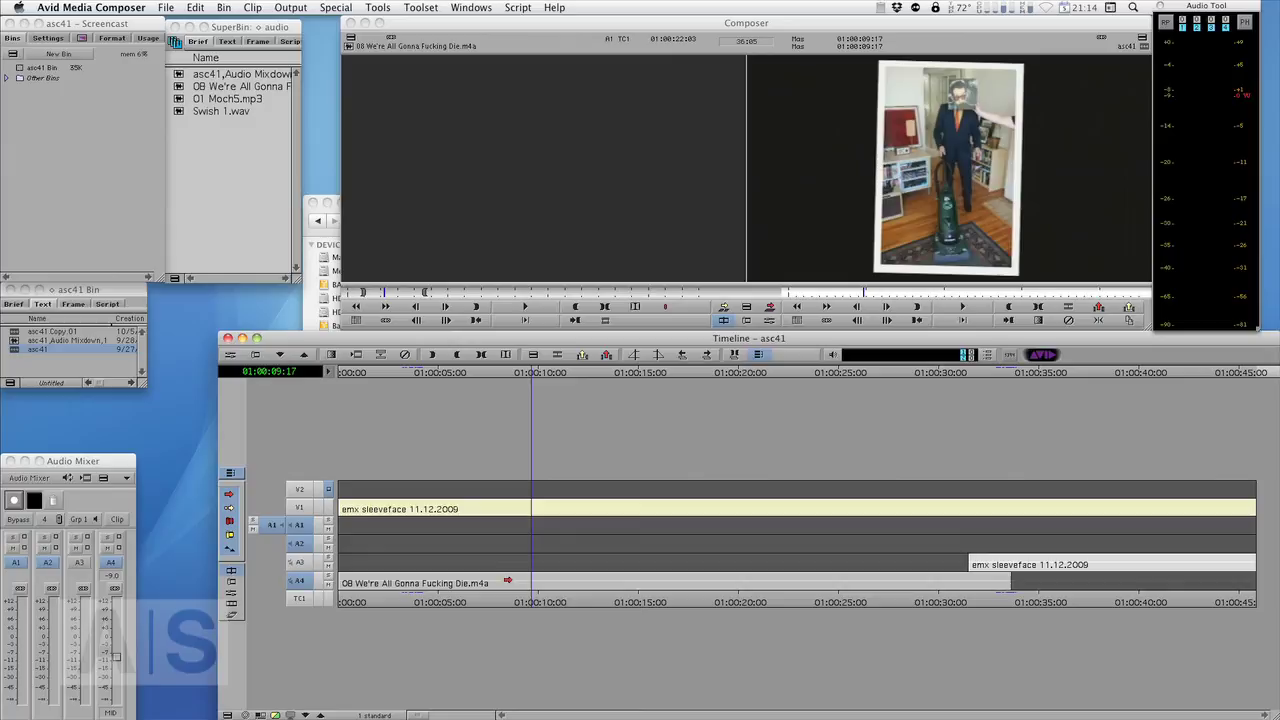
left_click_drag(531, 600, 556, 606)
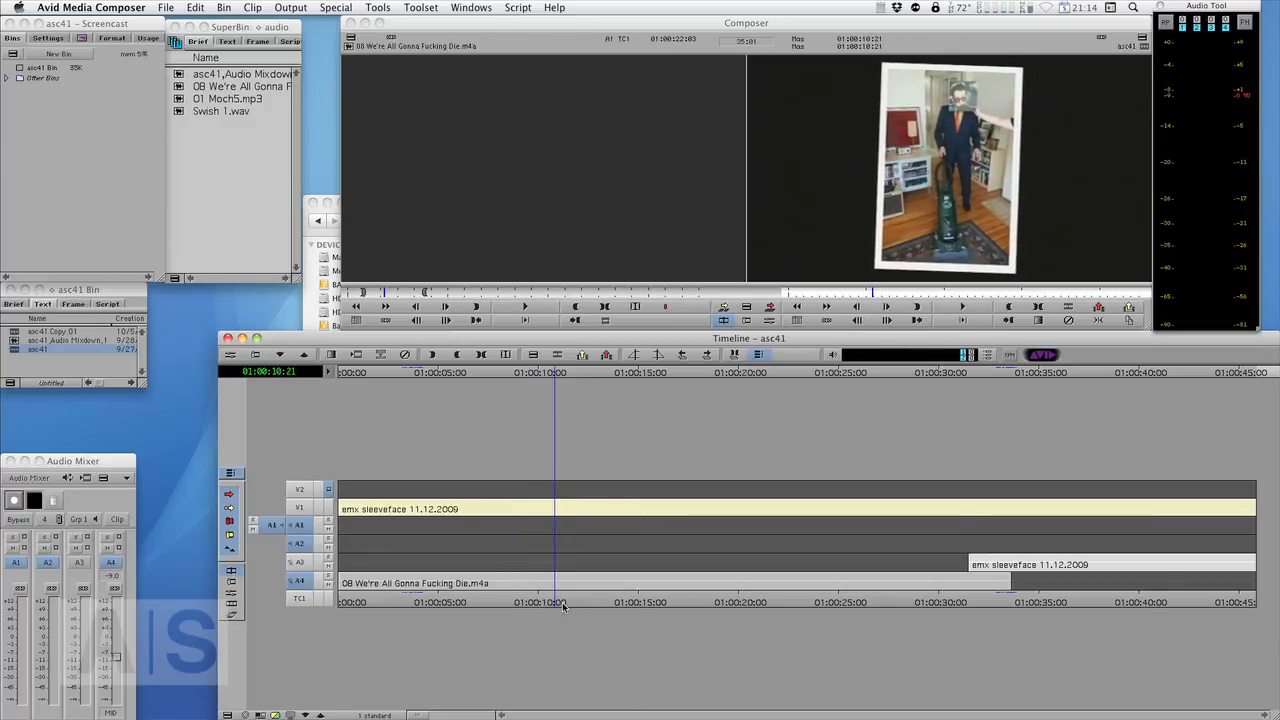
left_click_drag(551, 603, 467, 603)
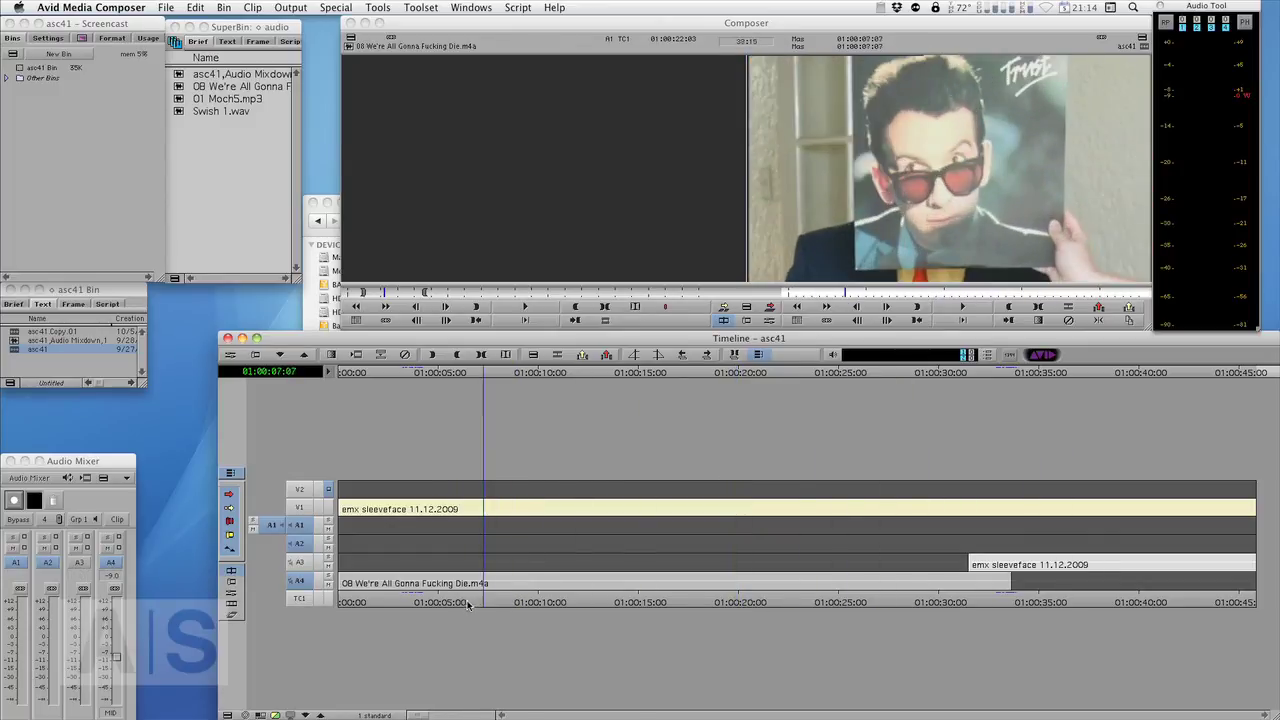
Switch to Google Chrome and scroll the avidscreencast.com home page headed by episode #41
key("super+Tab")
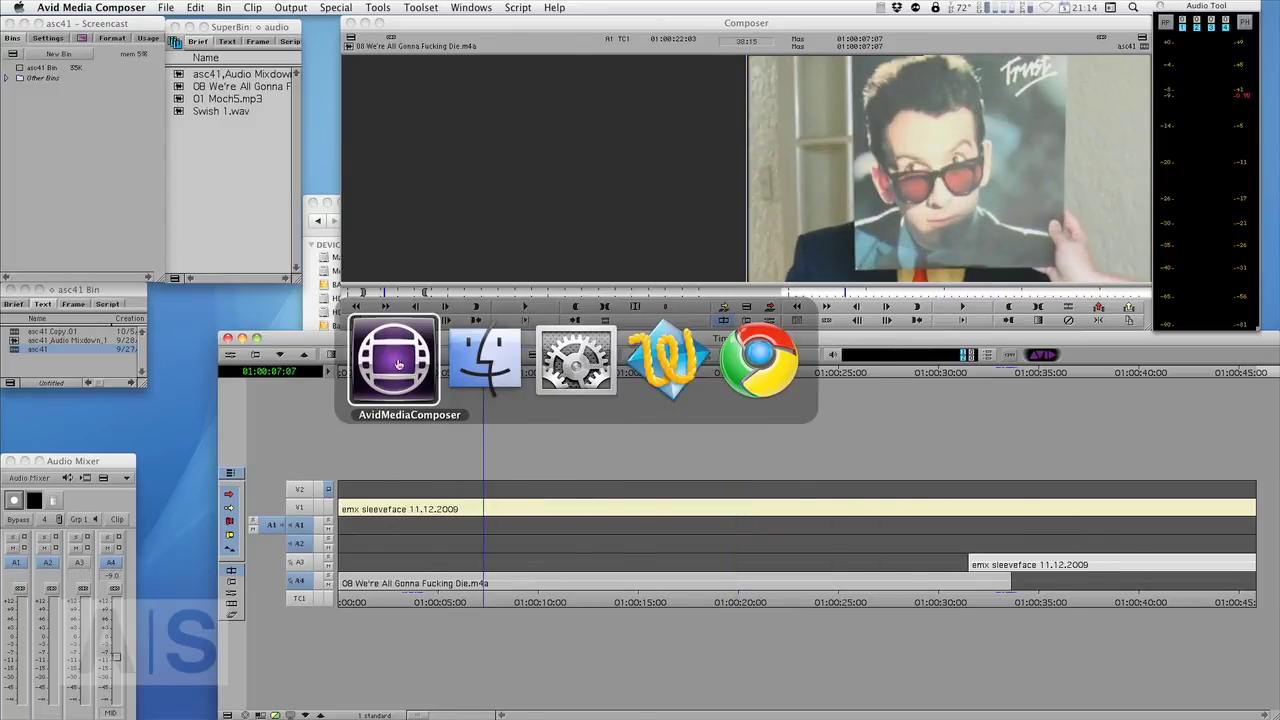
left_click(760, 358)
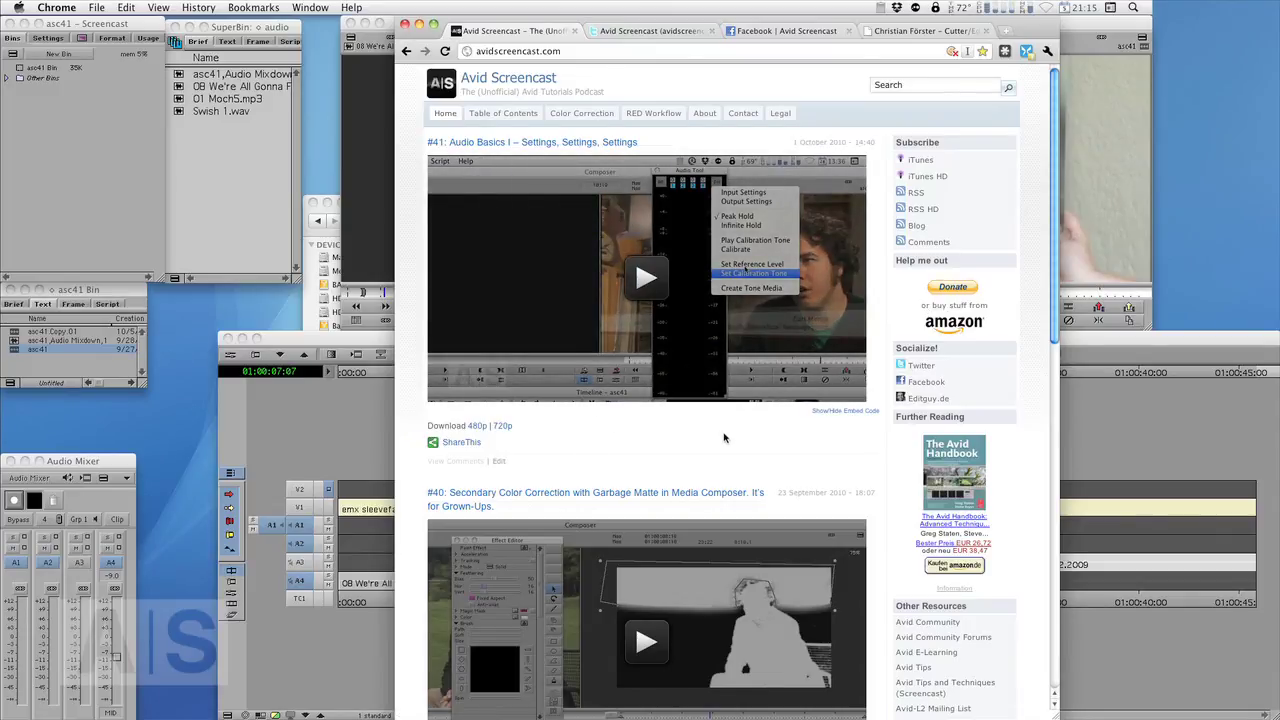
scroll(728, 440, "down", 2)
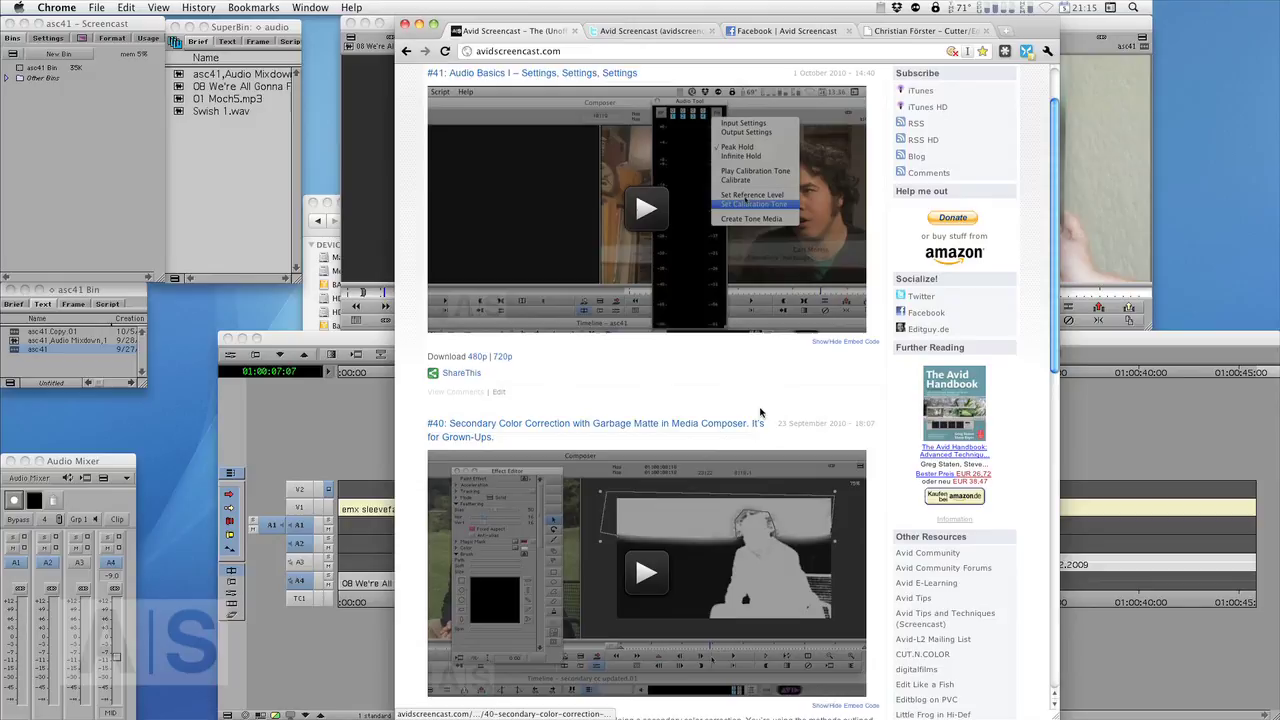
scroll(740, 418, "up", 1)
scroll(728, 440, "up", 1)
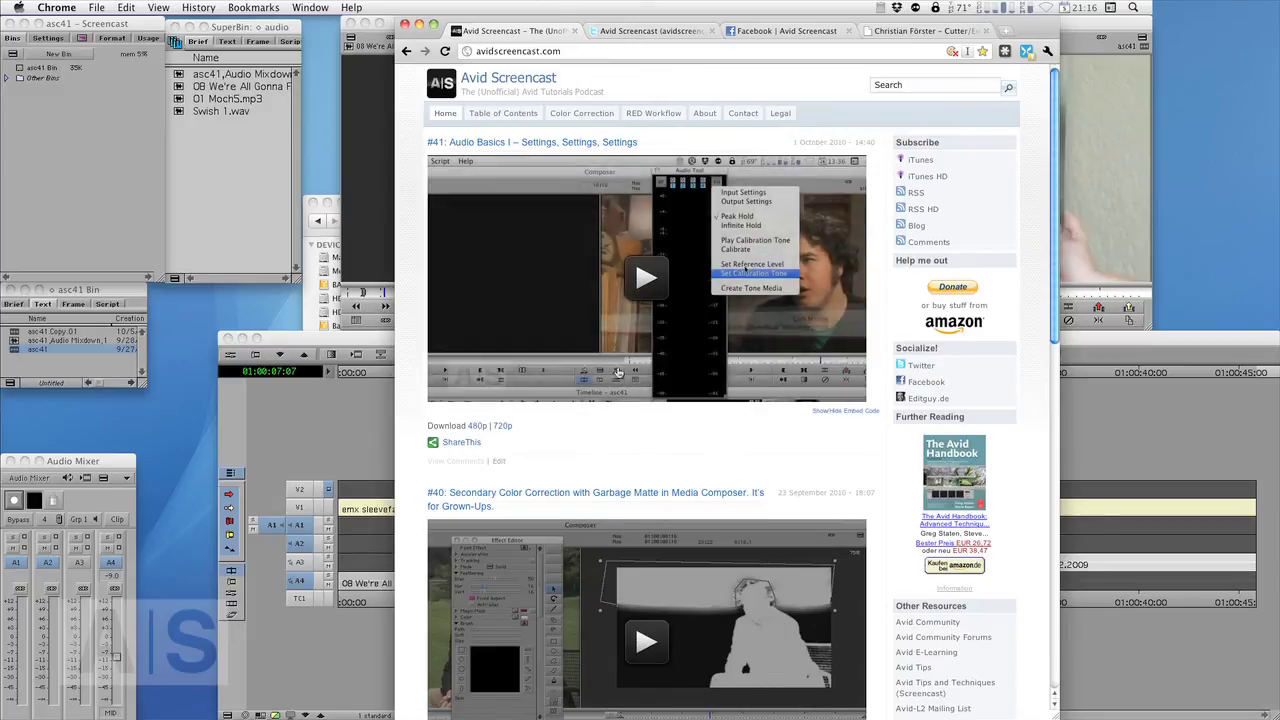
View the Avid Screencast Twitter, Facebook and editguy.de tabs, then return to the Avid Screencast tab
left_click(662, 32)
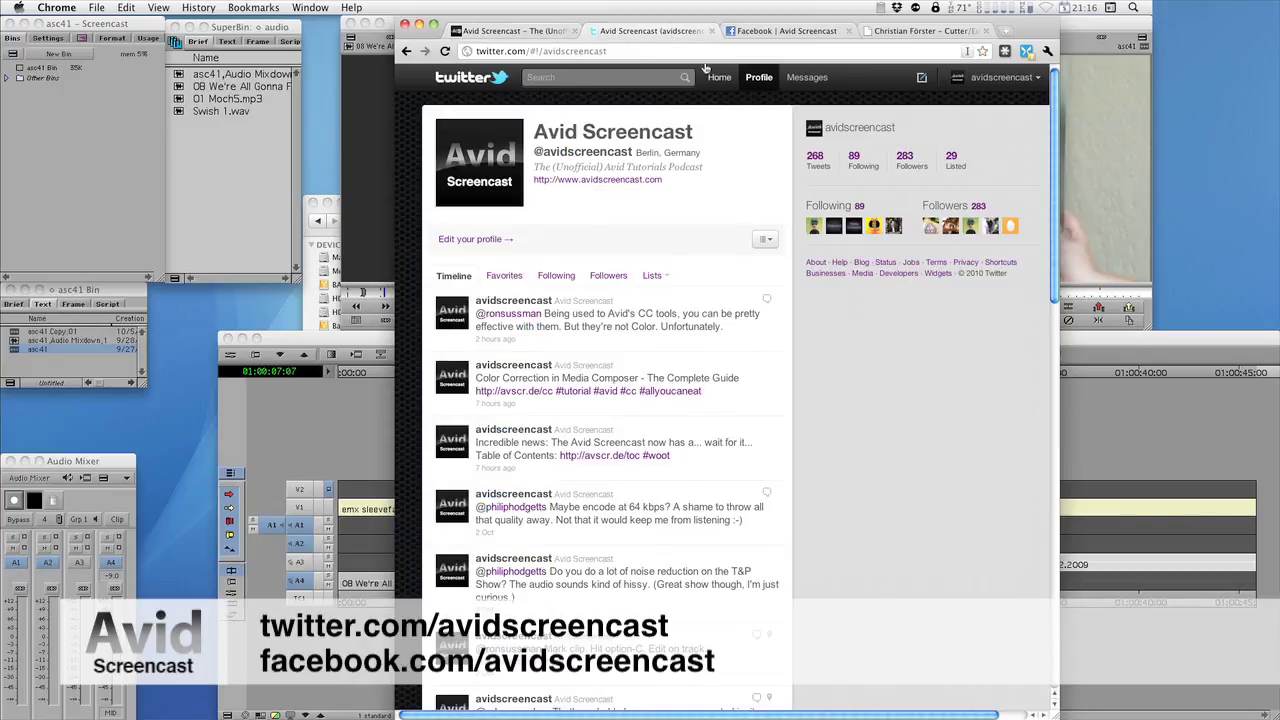
left_click(788, 32)
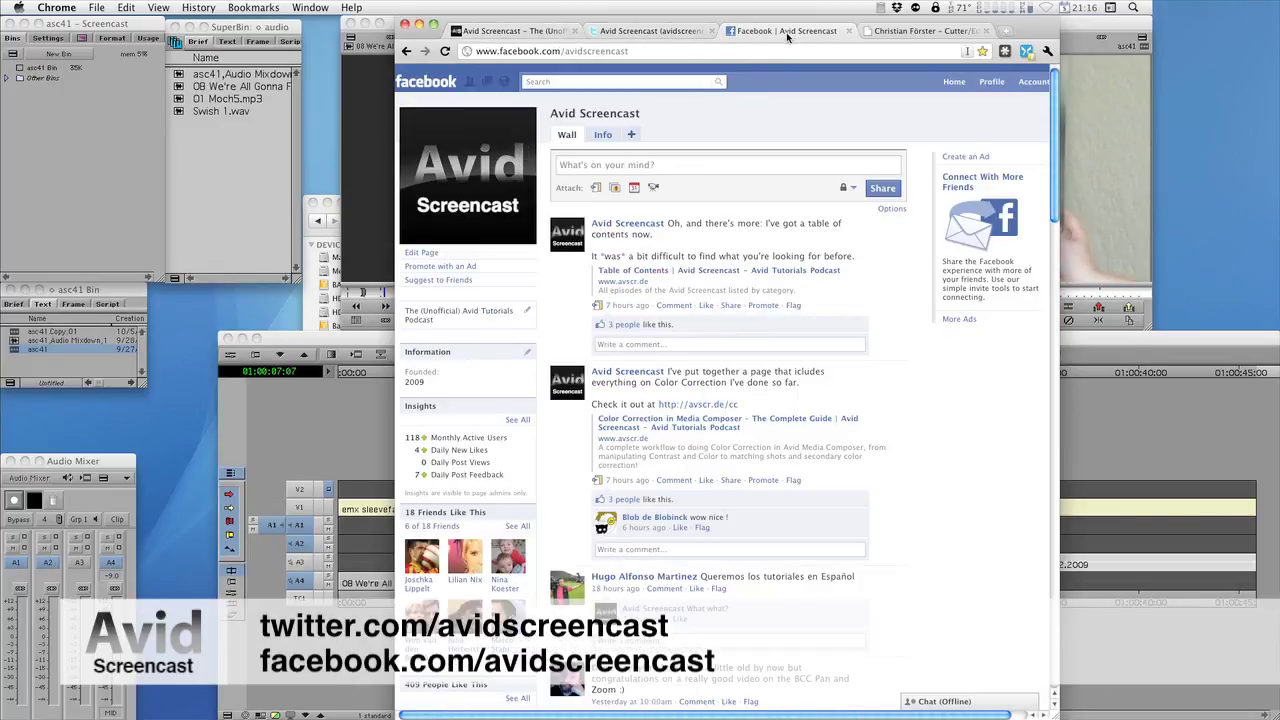
left_click(913, 33)
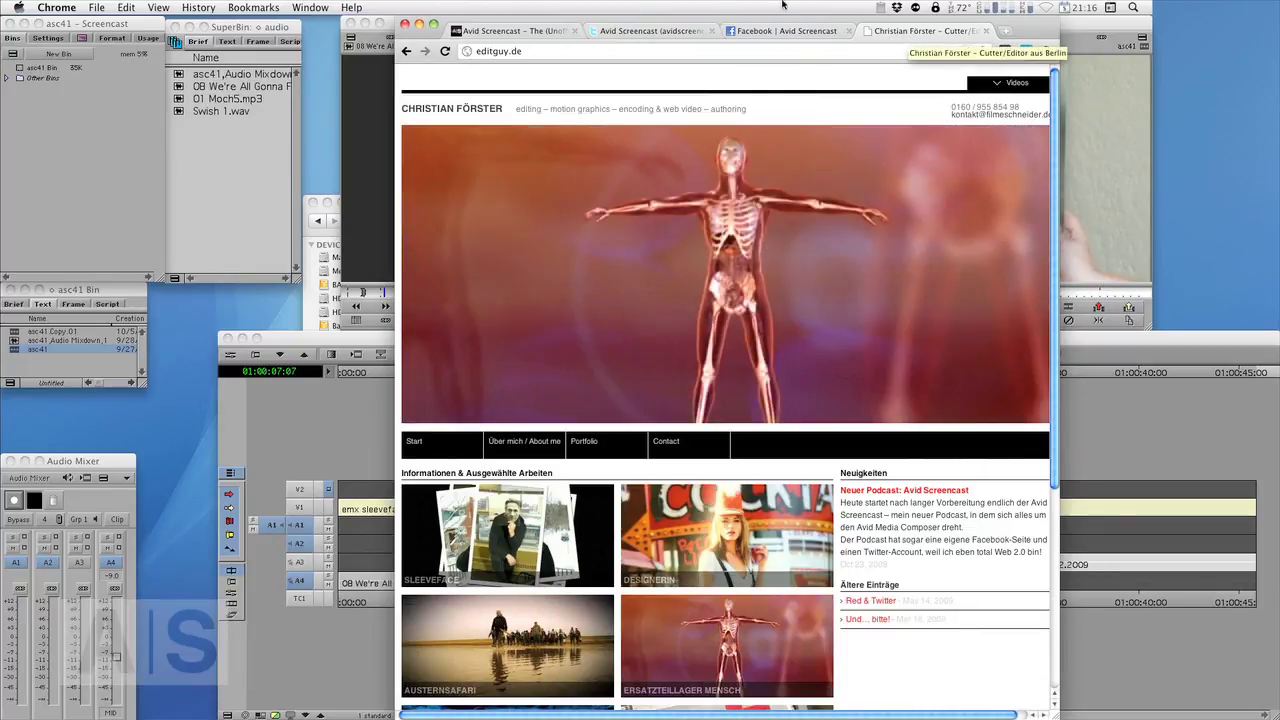
left_click(533, 33)
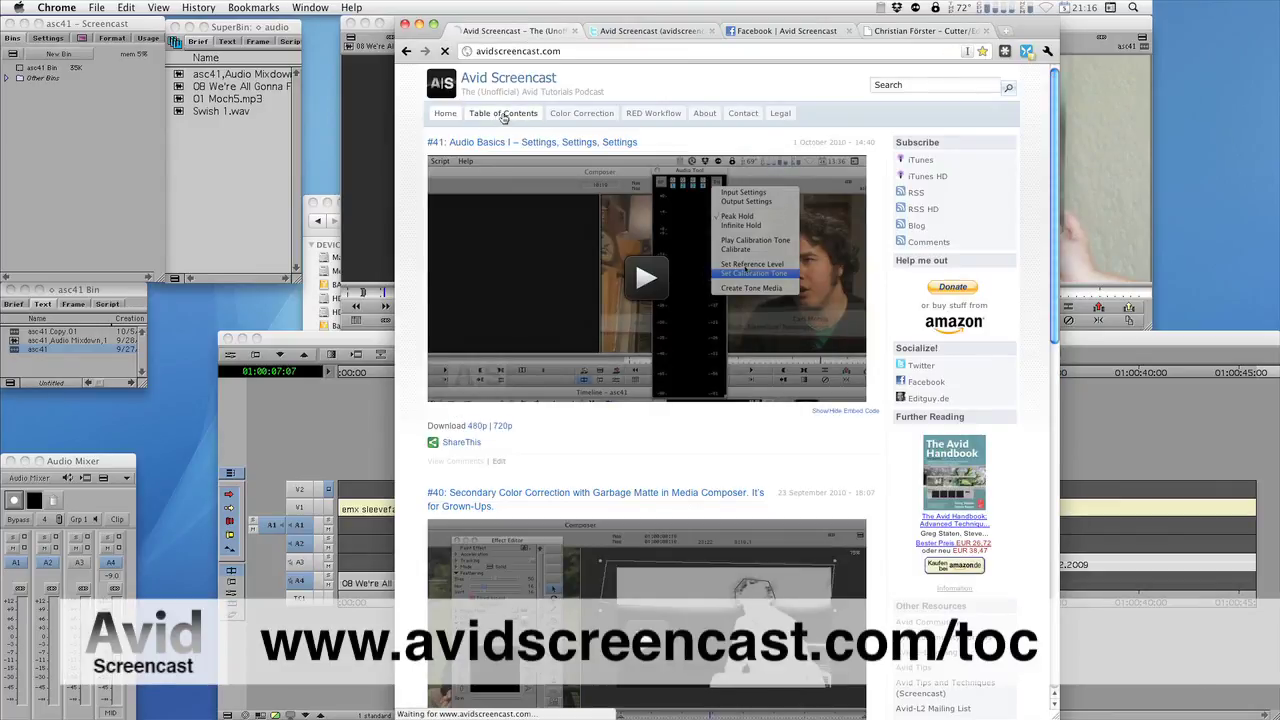
Open the Avid Screencast Table of Contents page and scroll through its episode list
left_click(508, 118)
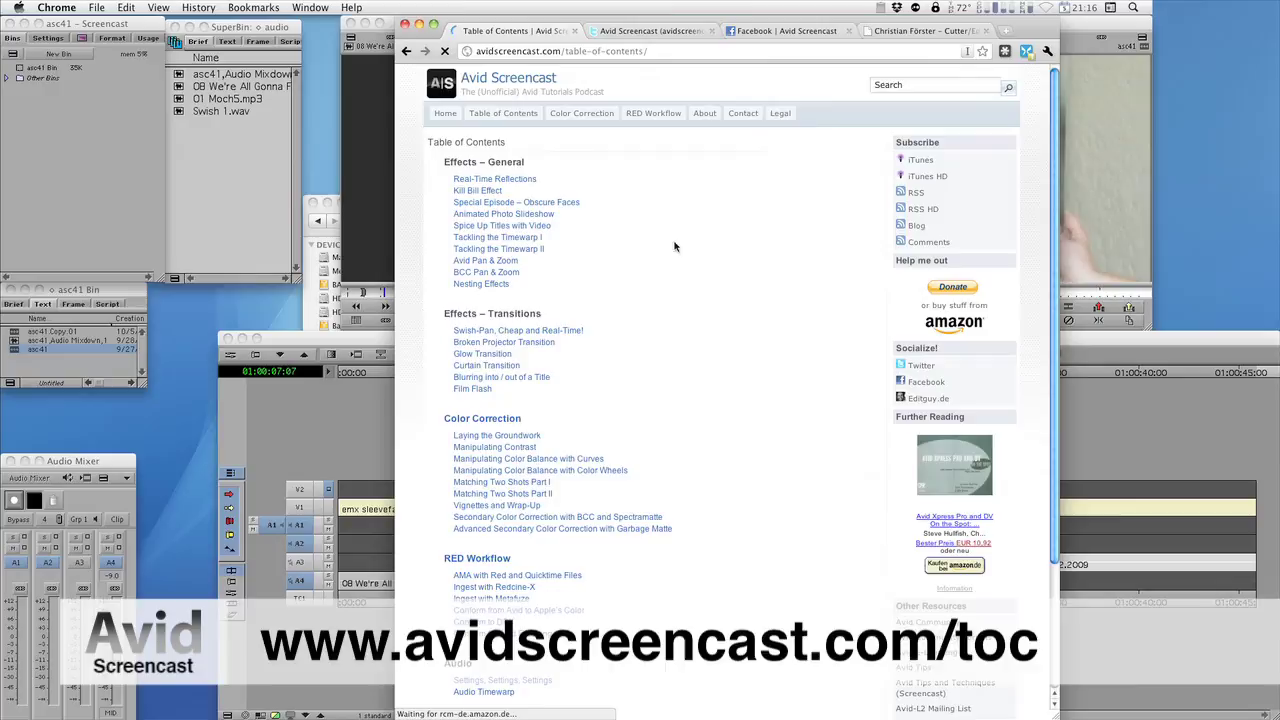
scroll(790, 460, "down", 3)
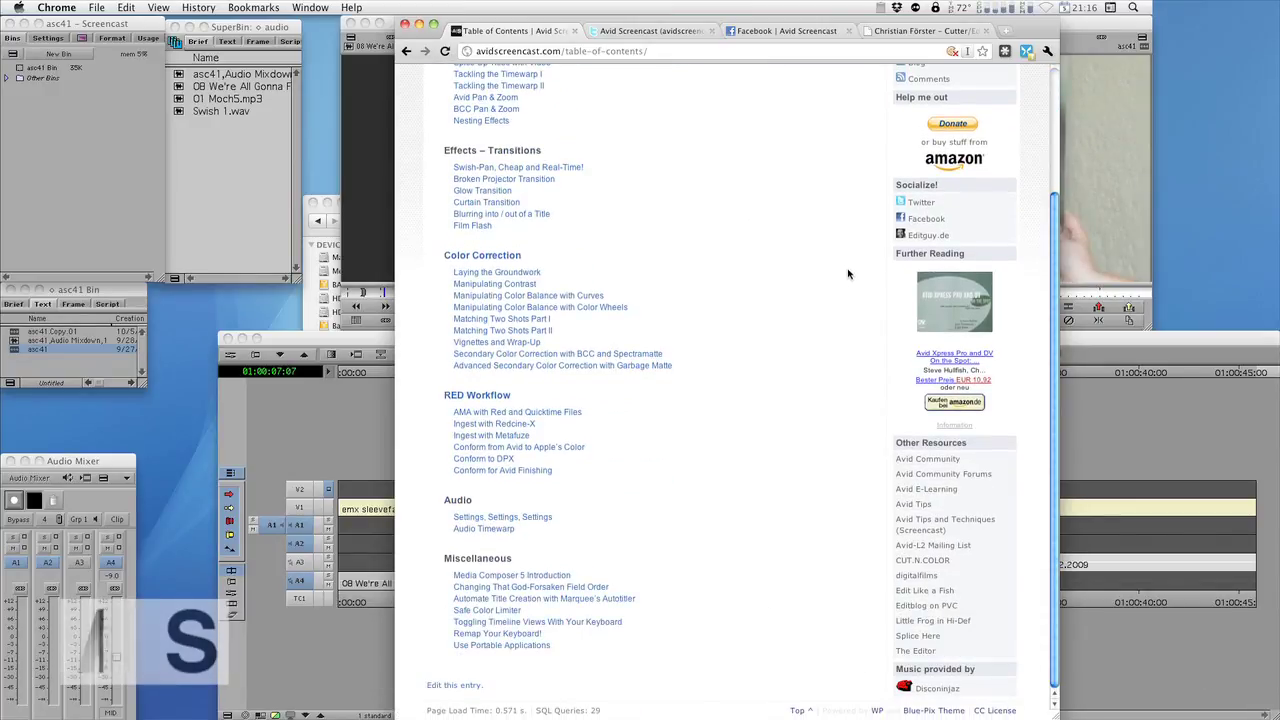
scroll(846, 280, "up", 4)
scroll(779, 532, "down", 3)
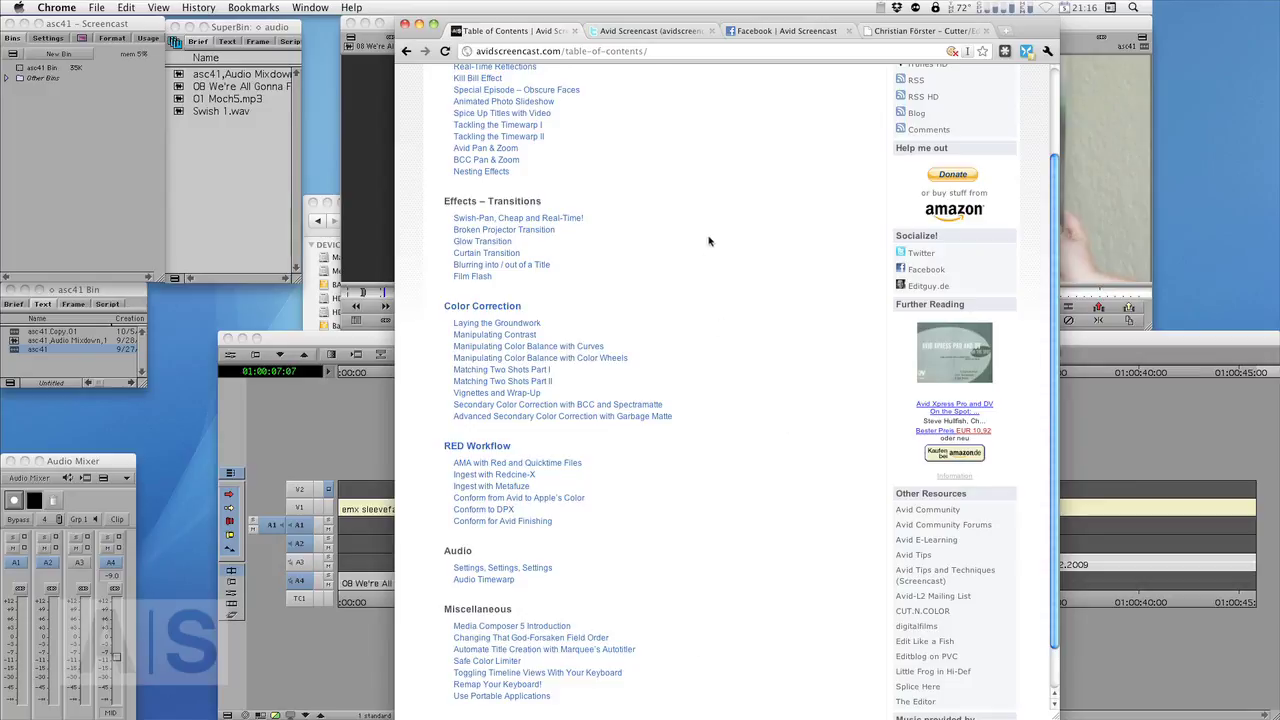
scroll(732, 232, "up", 5)
scroll(760, 440, "down", 3)
scroll(762, 432, "down", 3)
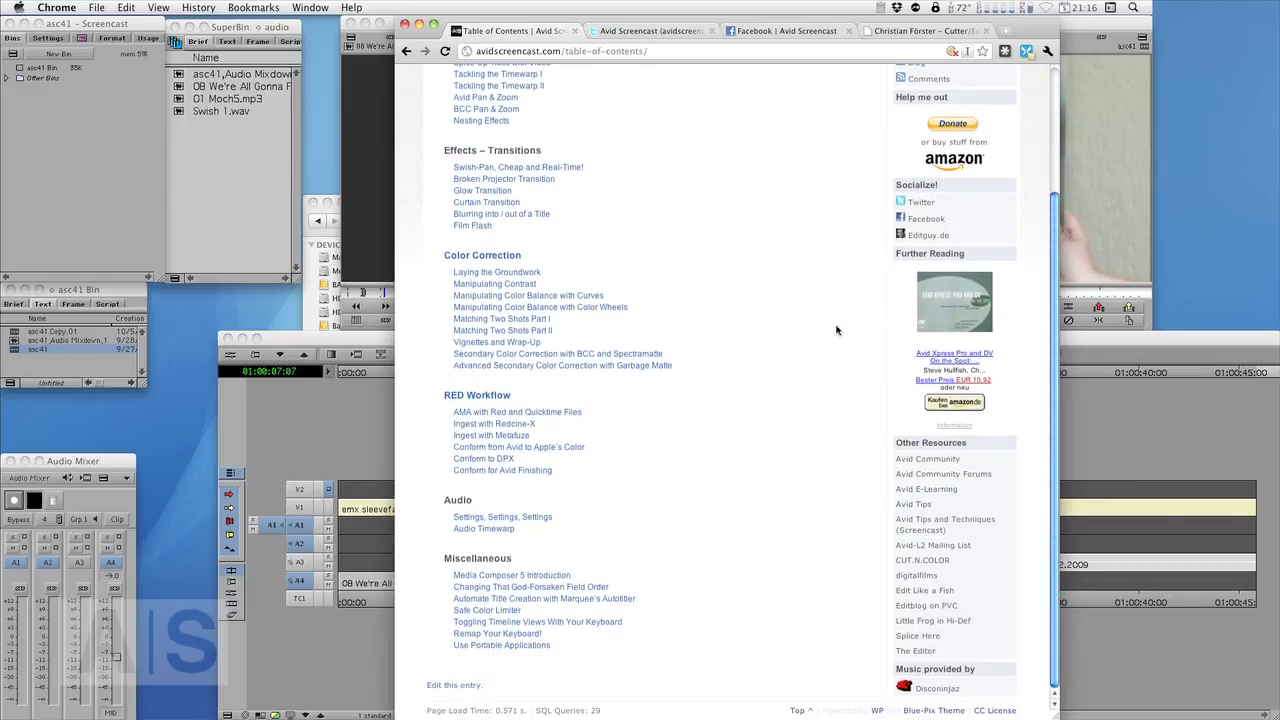
Keep browsing the episode list, then bring the editguy.de tab back up
scroll(725, 214, "up", 4)
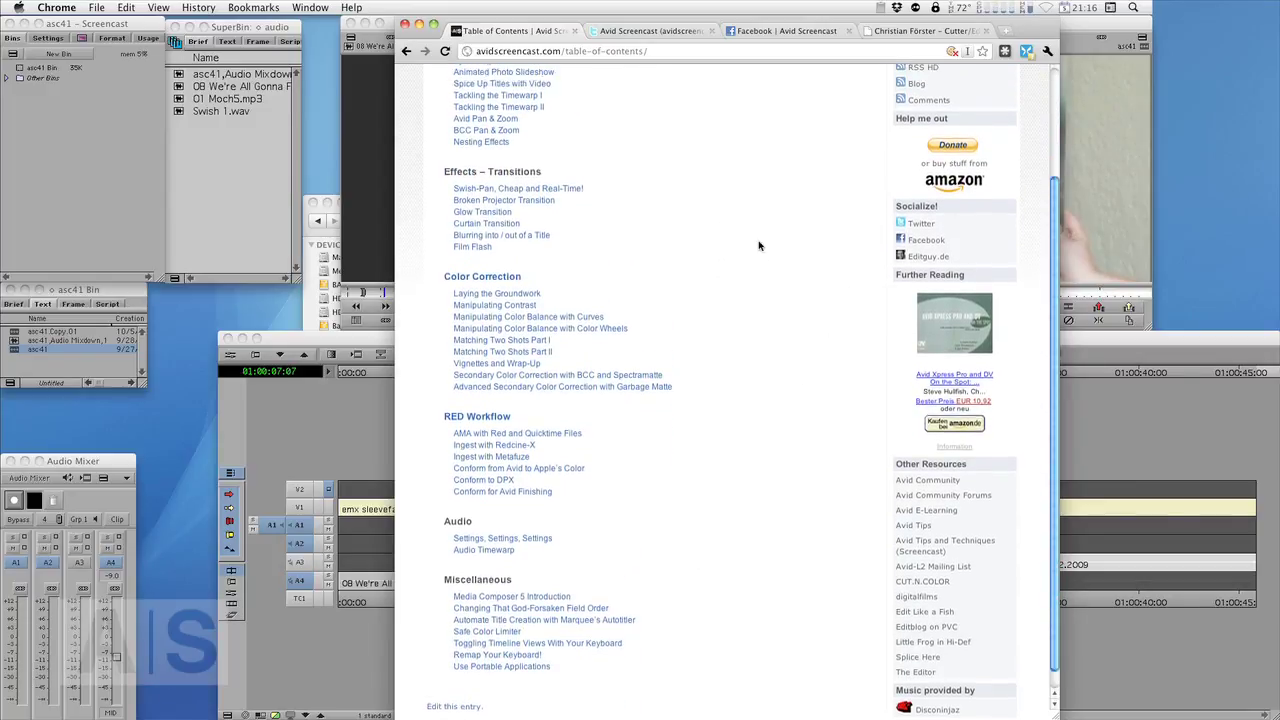
scroll(769, 406, "down", 3)
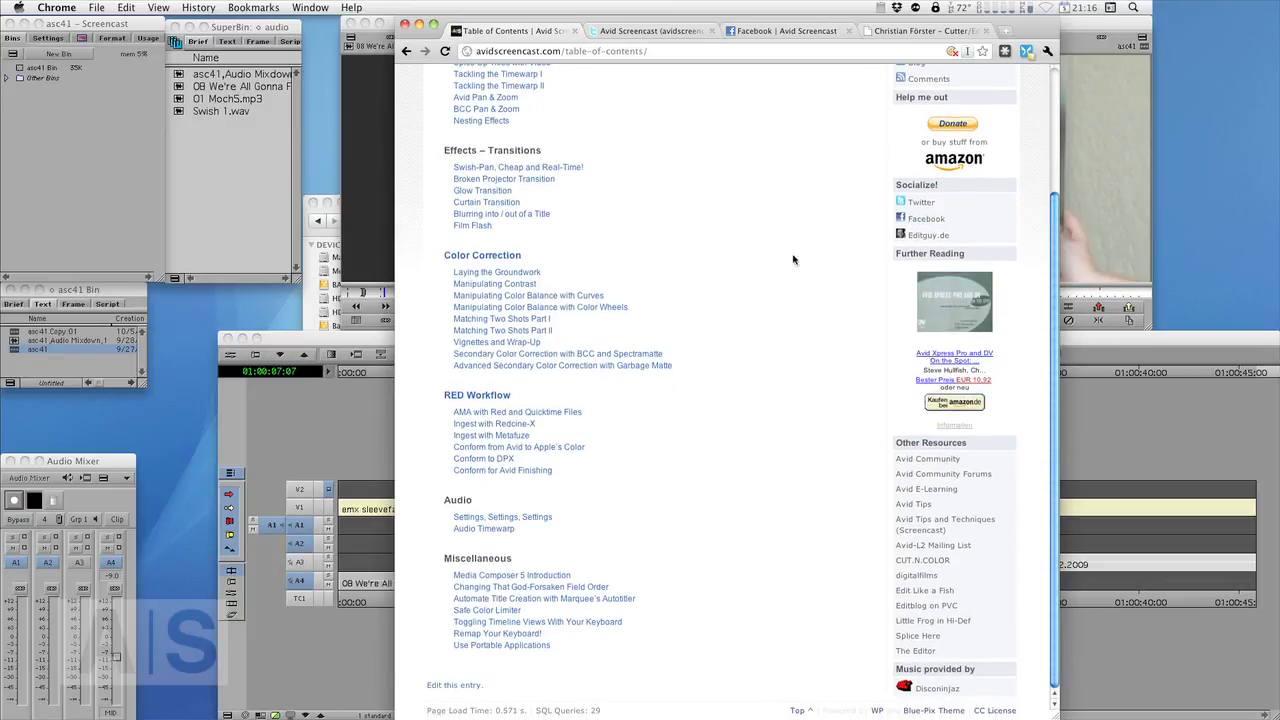
scroll(745, 255, "up", 3)
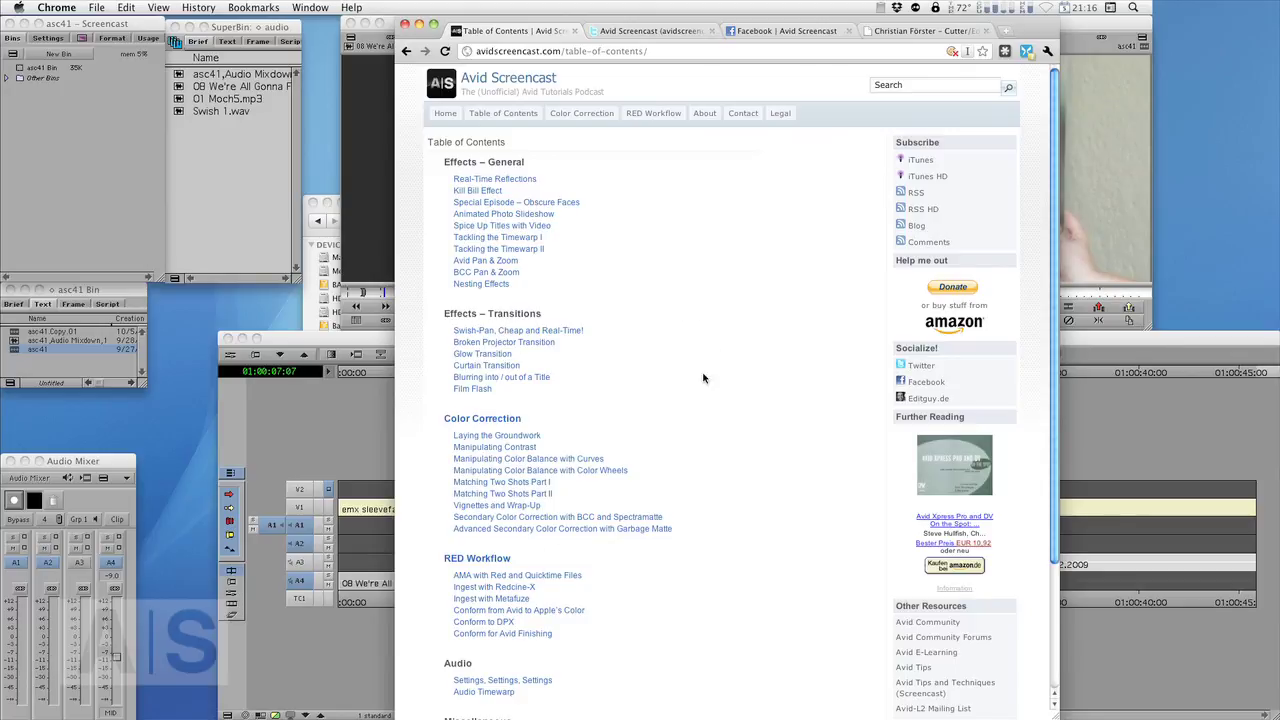
scroll(666, 314, "down", 3)
scroll(766, 263, "up", 3)
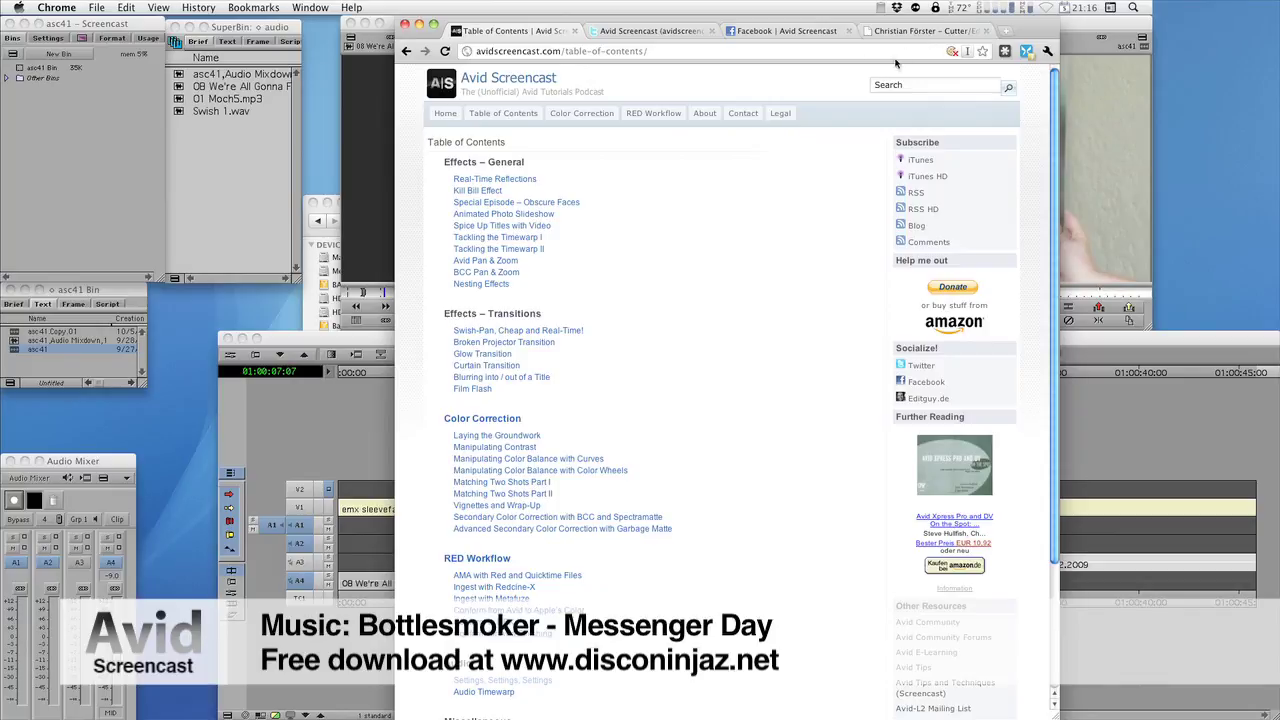
left_click(921, 36)
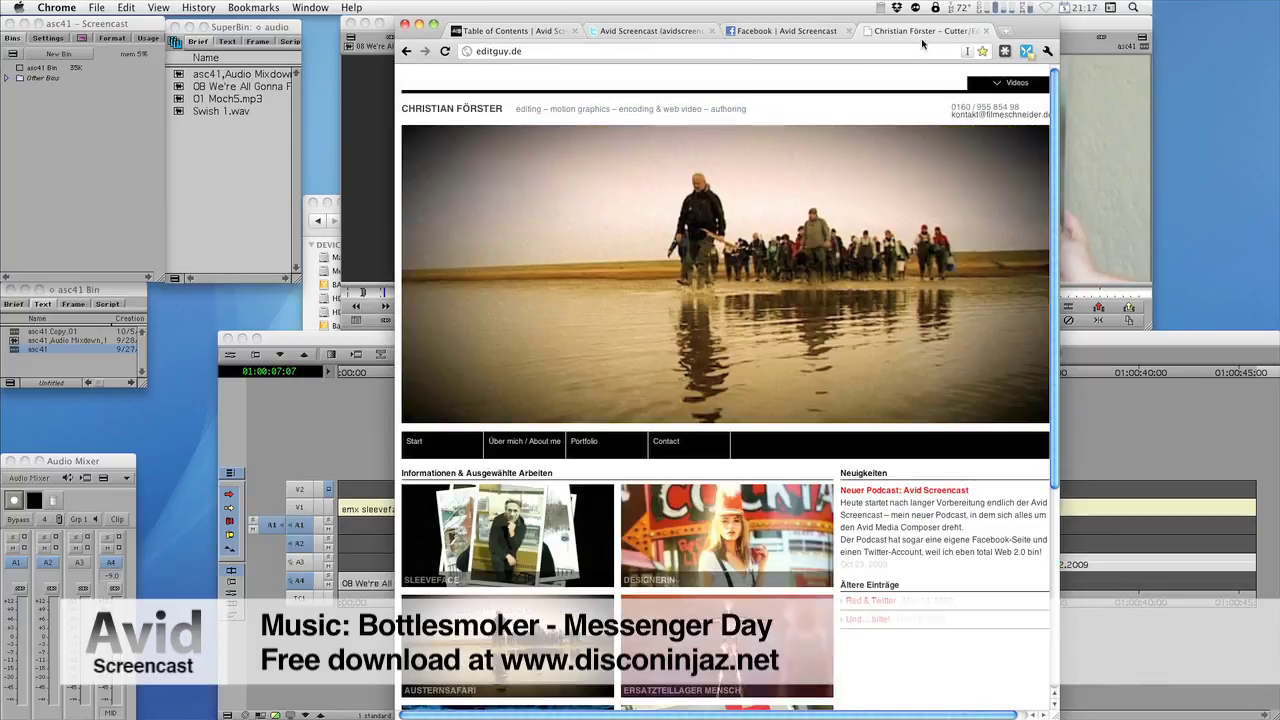